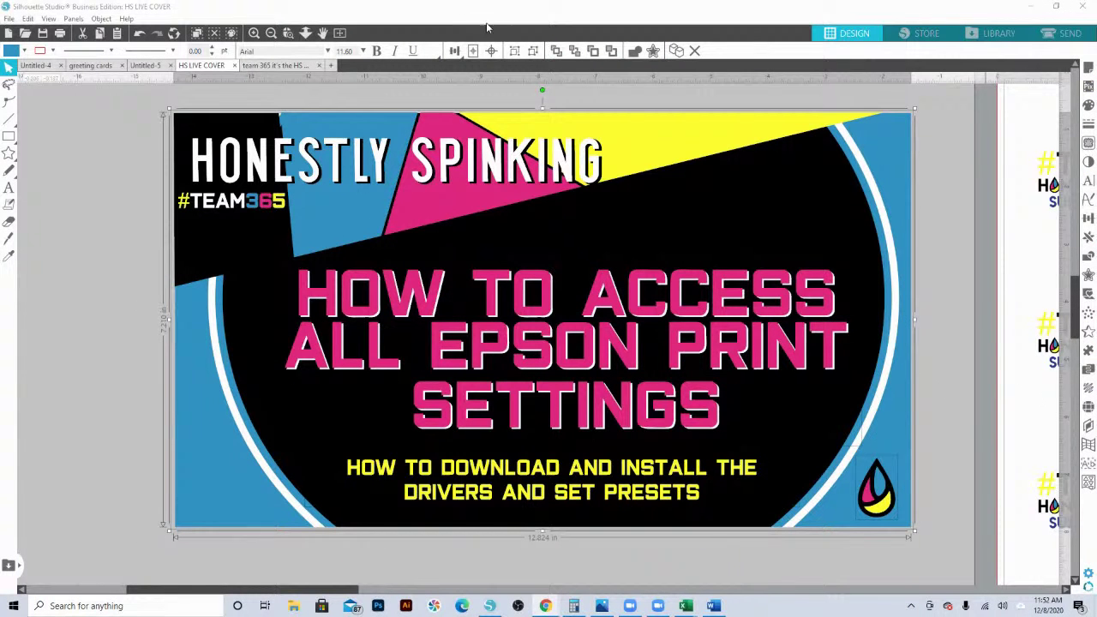
- Fit the whole TEAM365 logo sheet into view with nothing selected
left_click(475, 53)
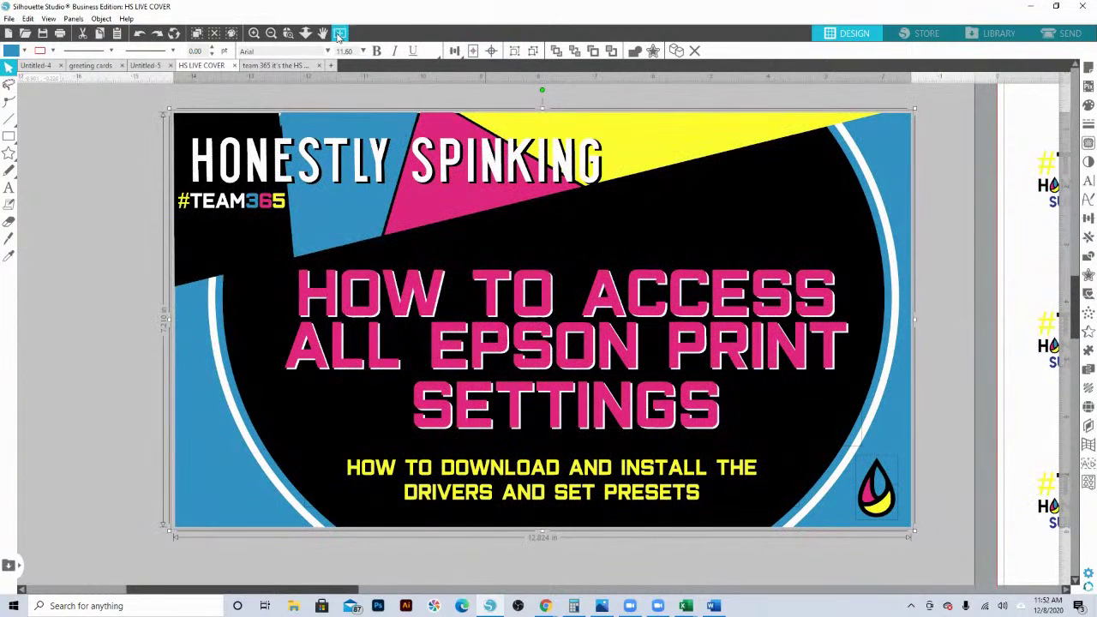
left_click(340, 35)
left_click(549, 163)
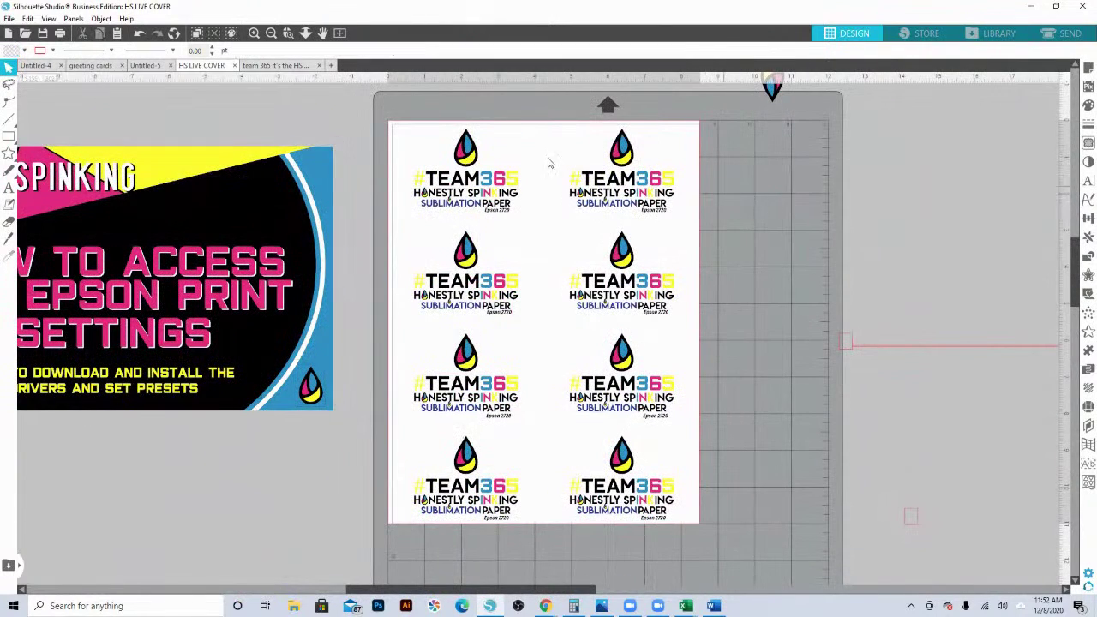
- Open File > Print for the logo sheet and the current printer's preferences
left_click(8, 19)
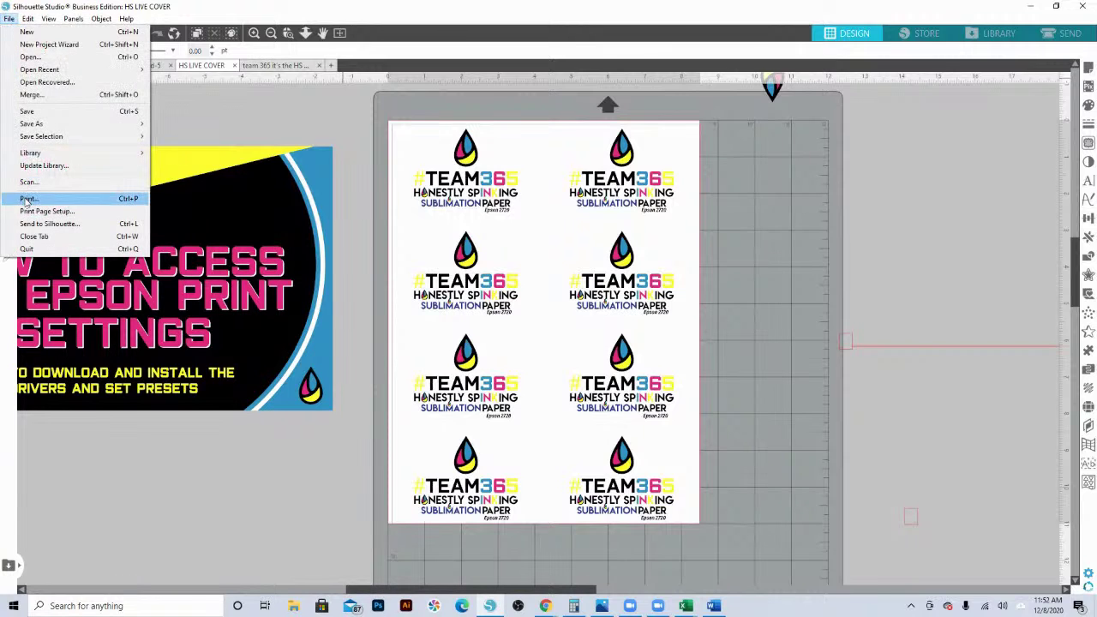
left_click(62, 200)
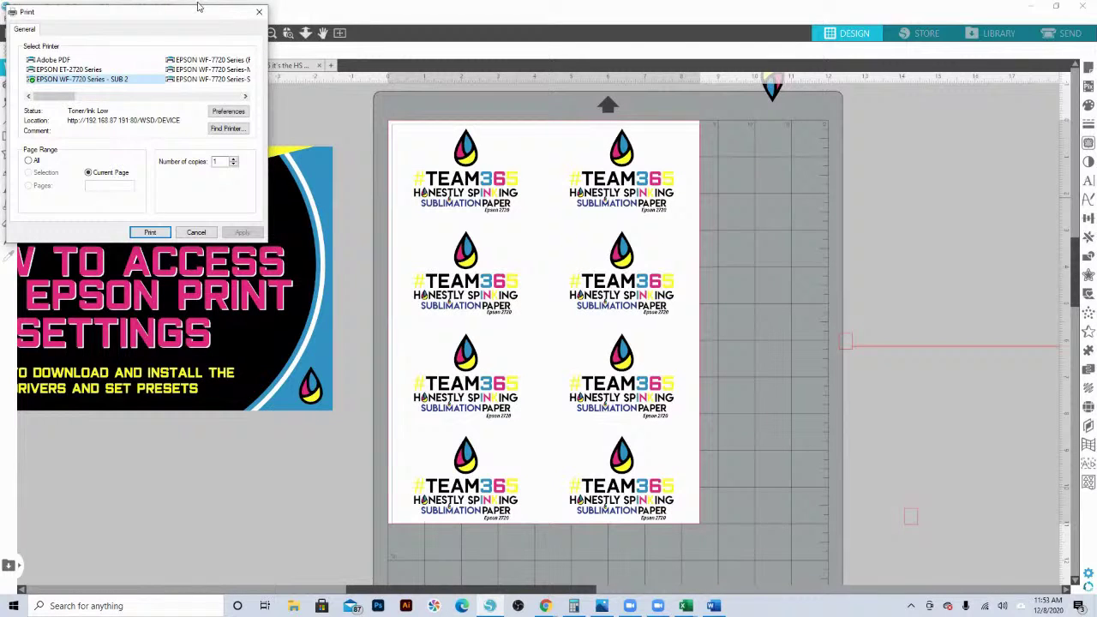
left_click(238, 113)
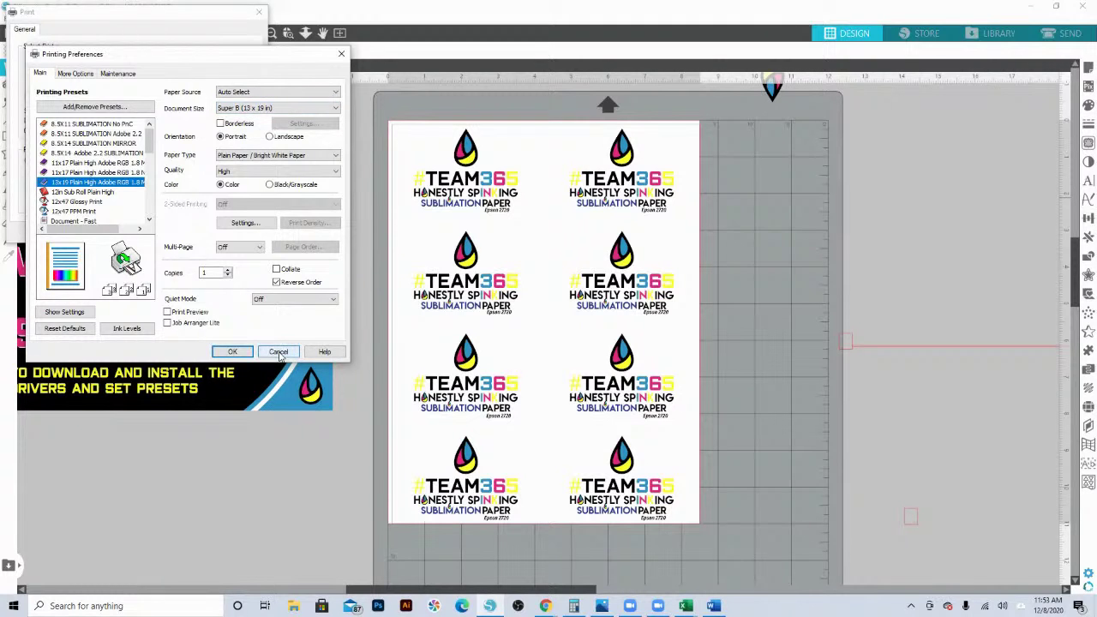
- Switch the print job to the EPSON ET-2720 Series and open its preferences
left_click(278, 352)
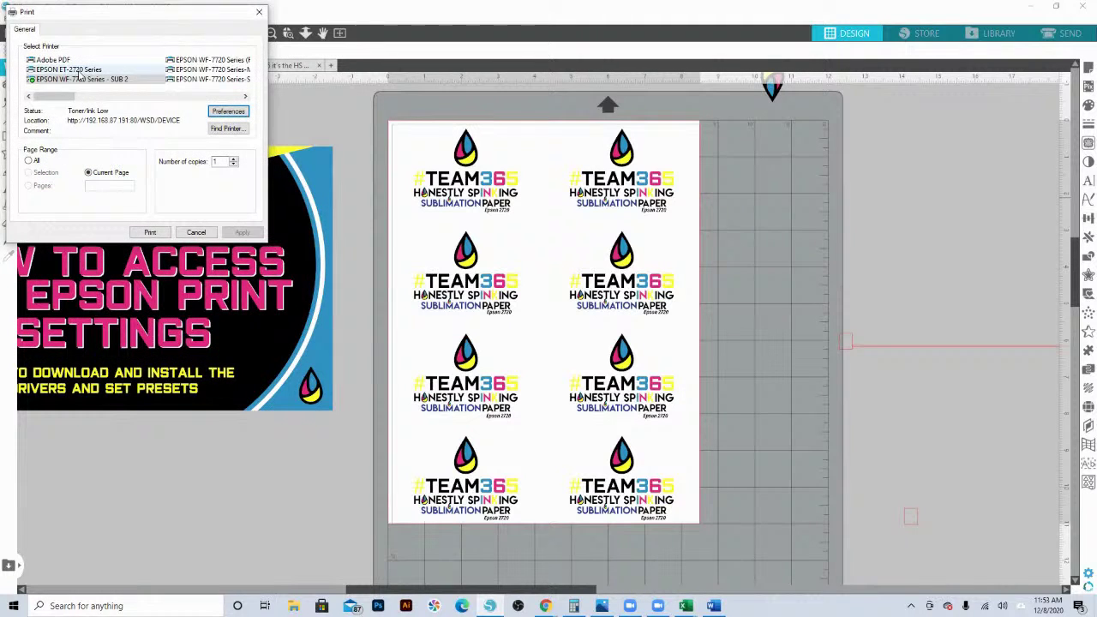
left_click(237, 115)
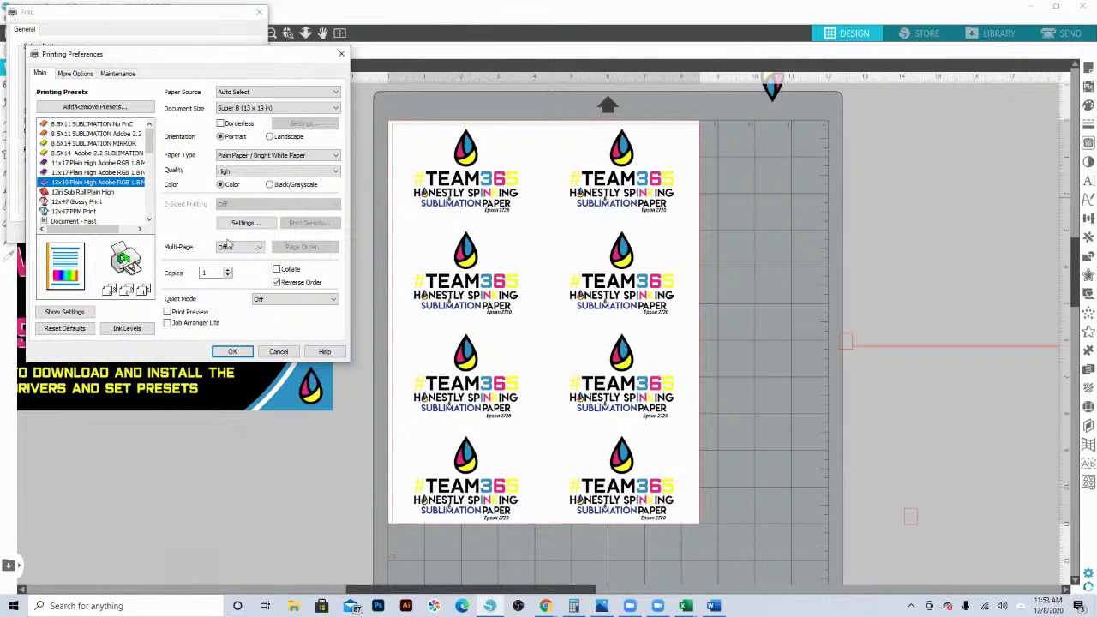
left_click(278, 351)
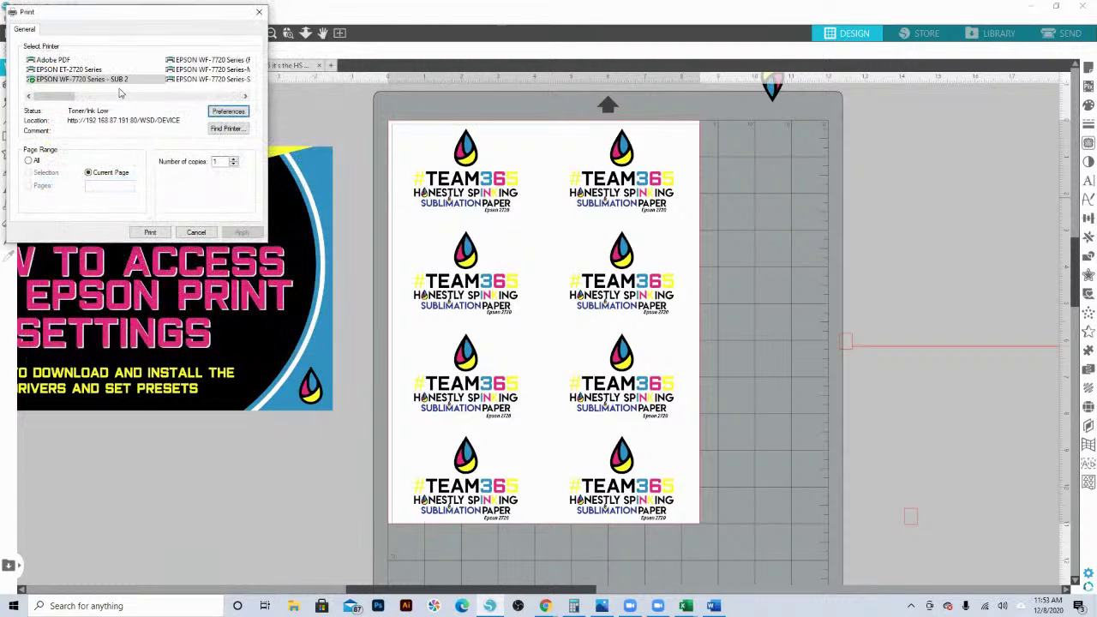
left_click(76, 71)
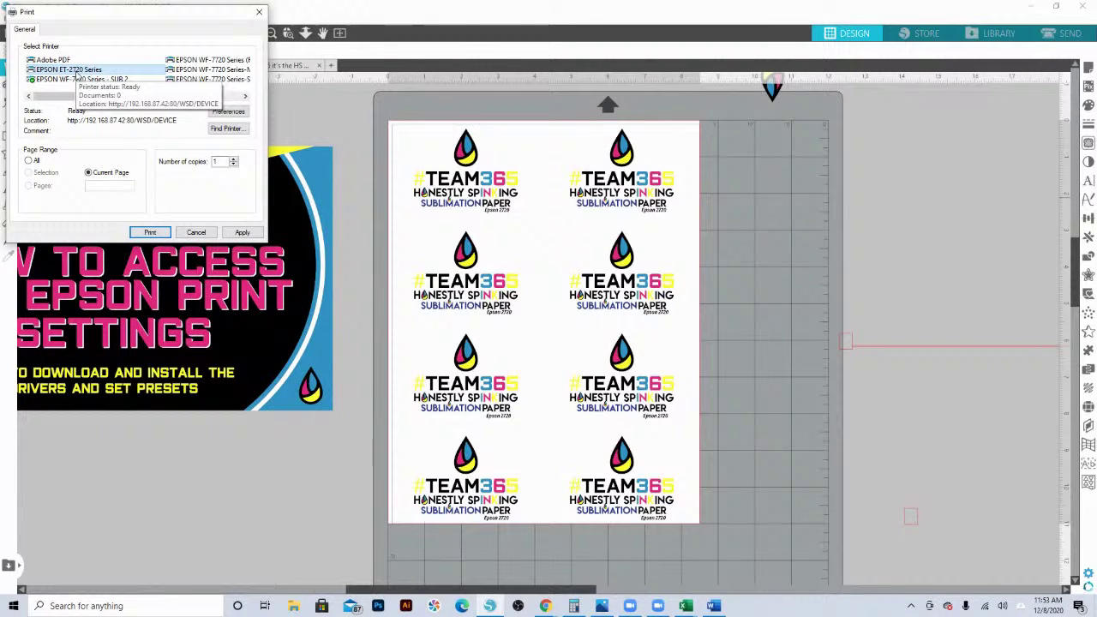
left_click(238, 112)
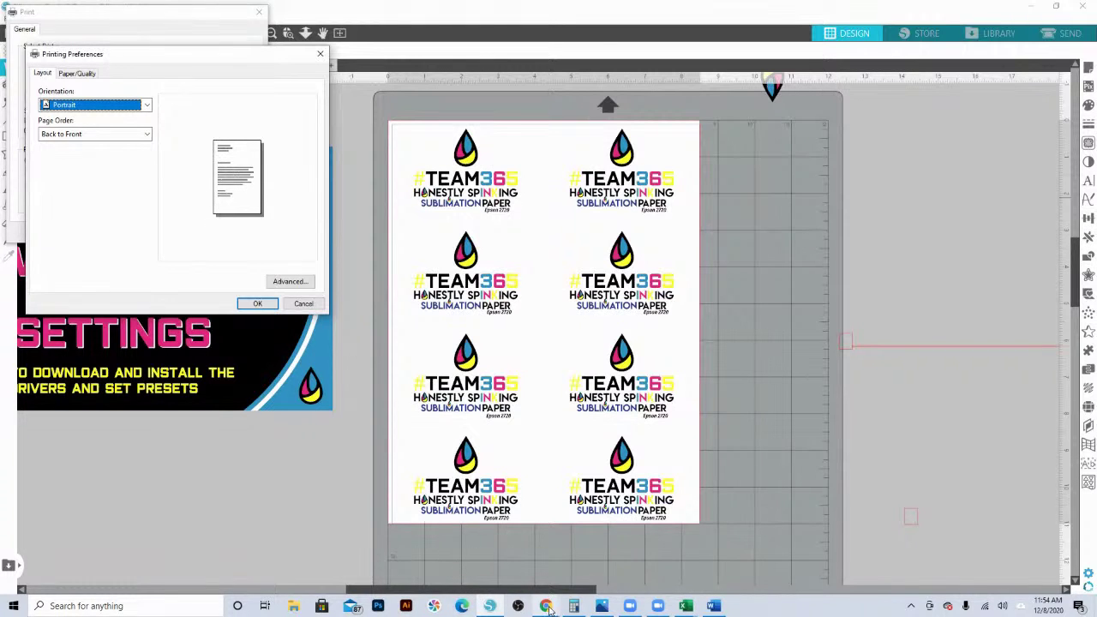
- Search Google in Chrome for 'Epson 2720 driver'
mouse_move(545, 605)
left_click(420, 524)
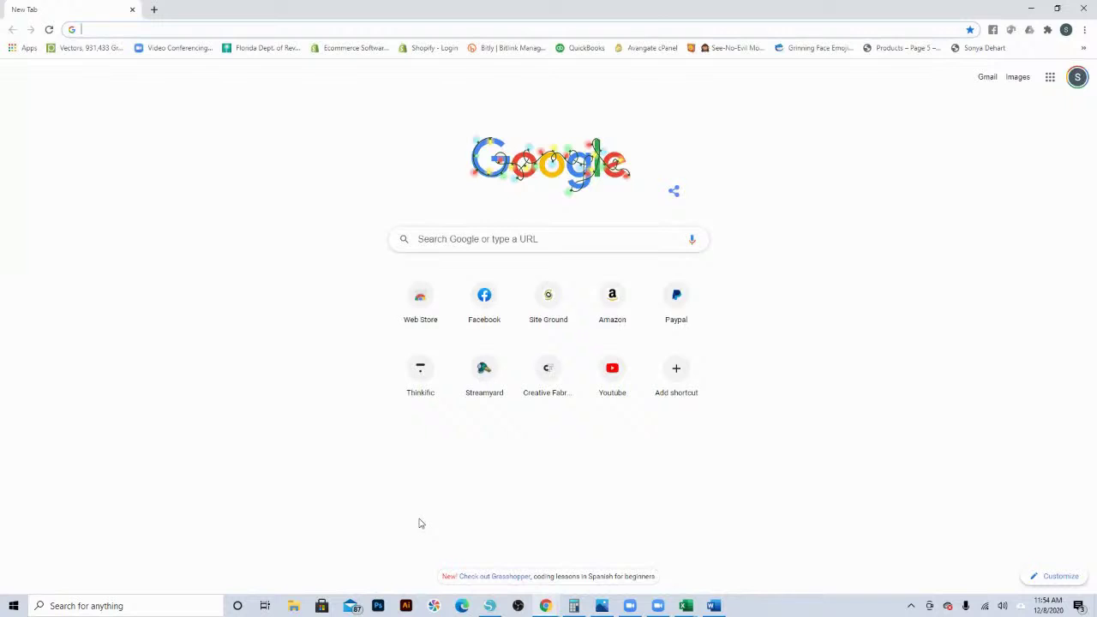
left_click(431, 233)
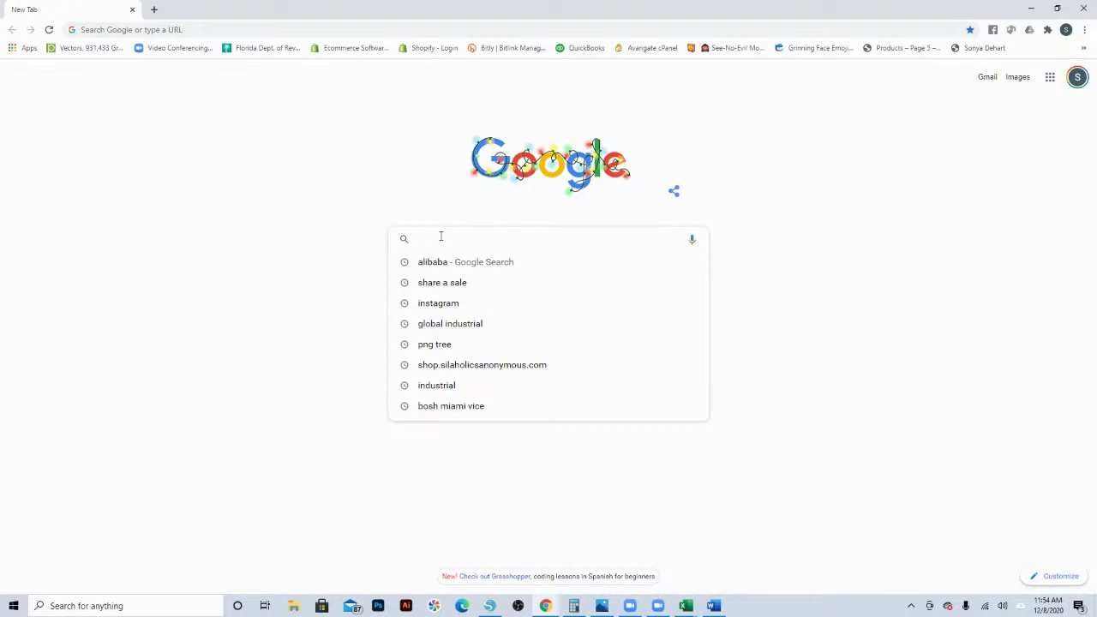
type("Epson ")
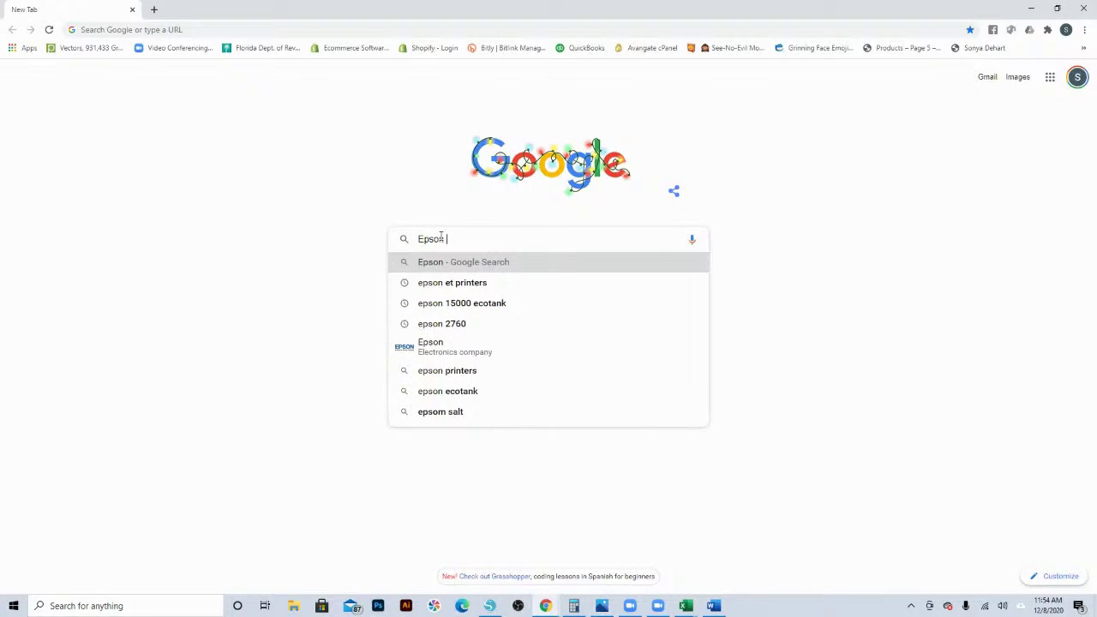
type("2720 ")
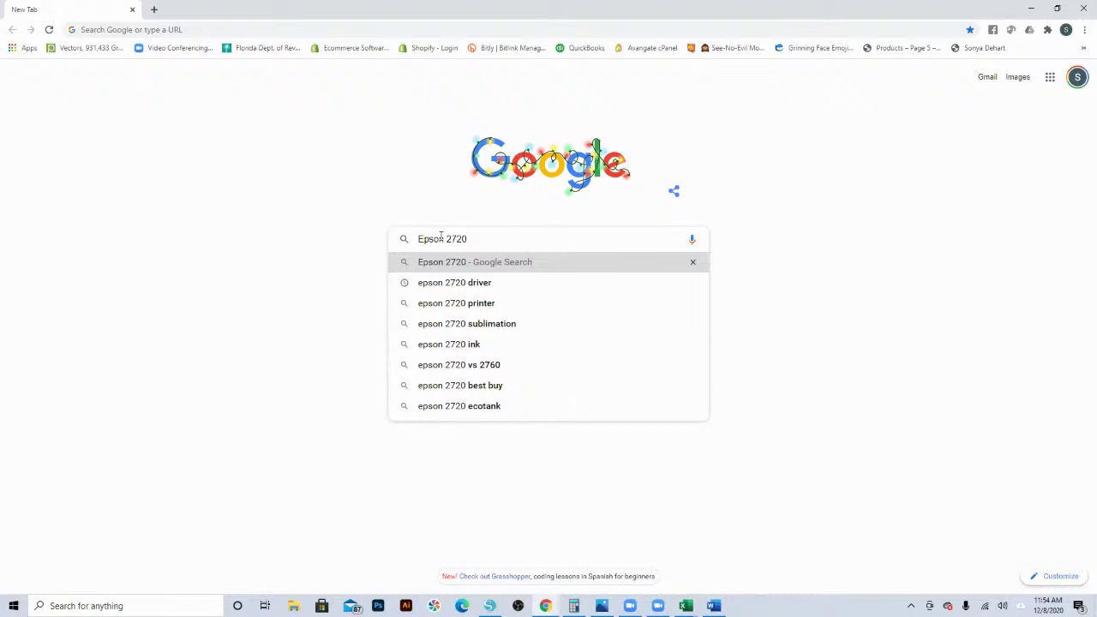
type("driver")
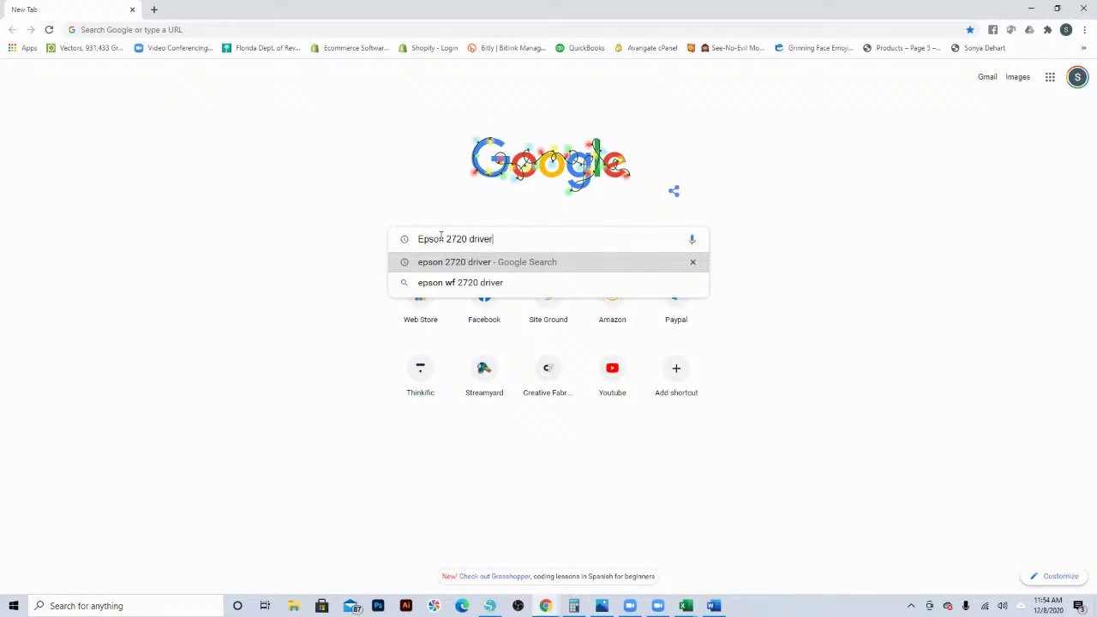
key("Return")
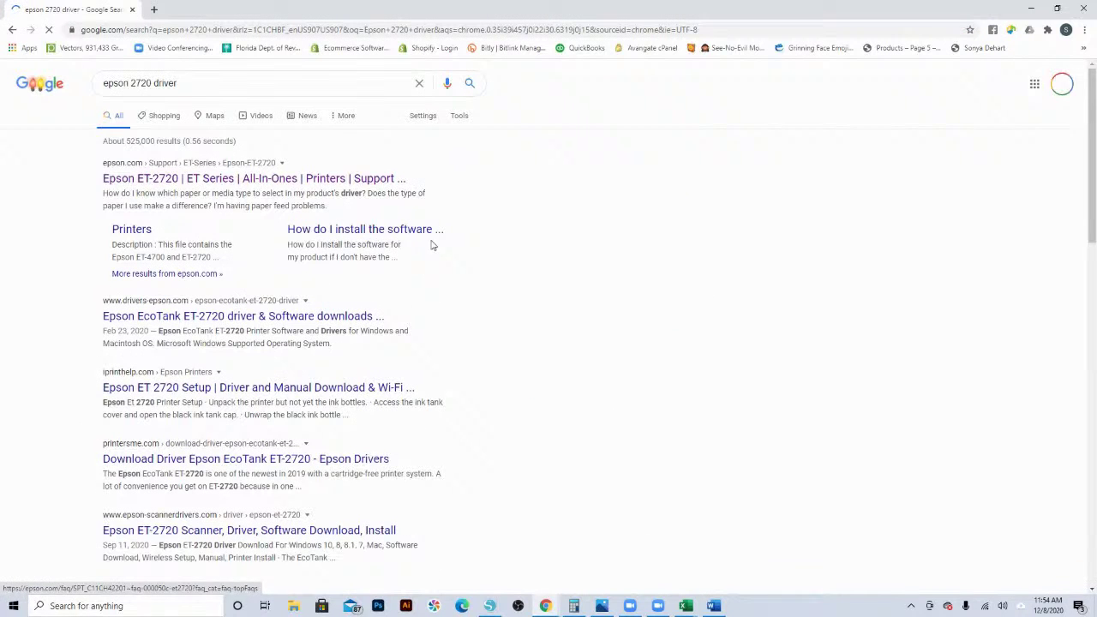
- Download ET-2720 Printer Driver v2.60.01 from Epson's support page and launch its installer
left_click(178, 180)
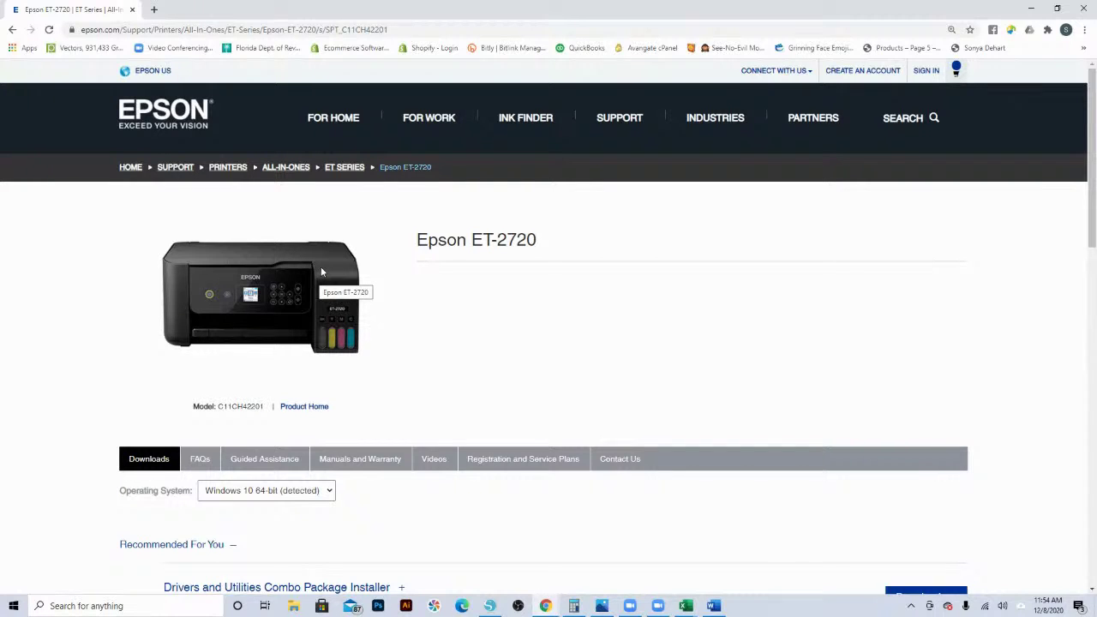
scroll(324, 287, "down", 2)
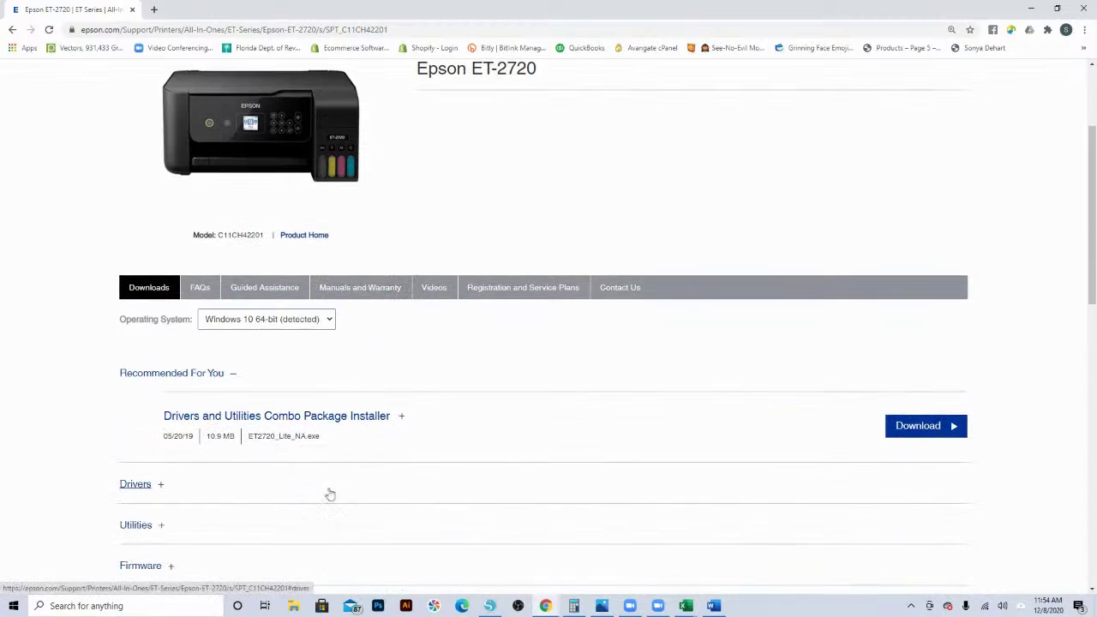
left_click(160, 485)
scroll(181, 486, "down", 2)
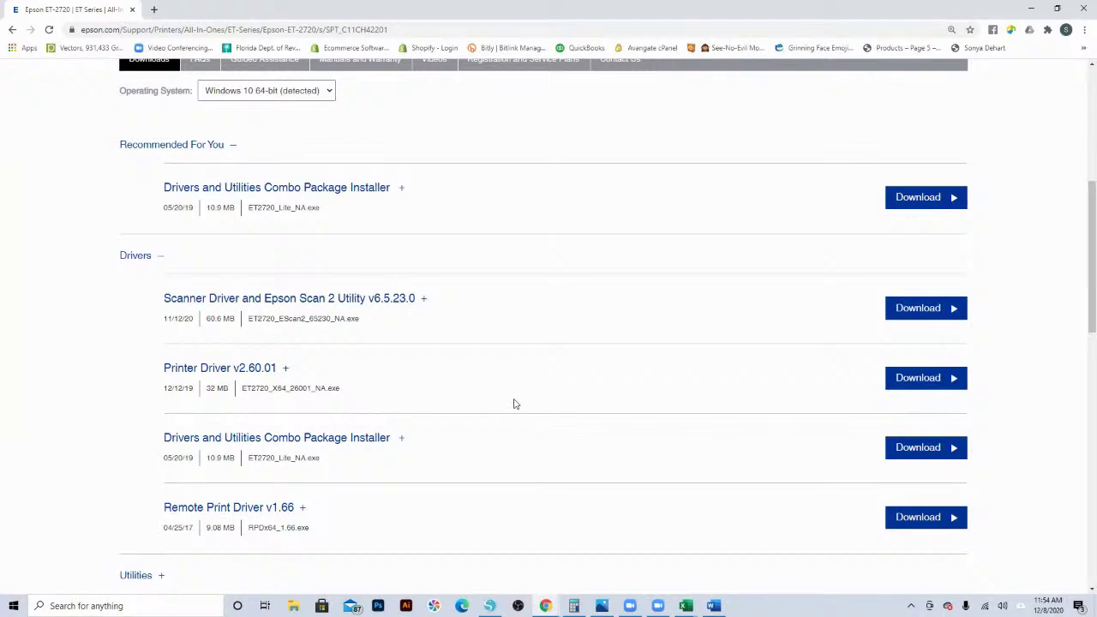
left_click(933, 388)
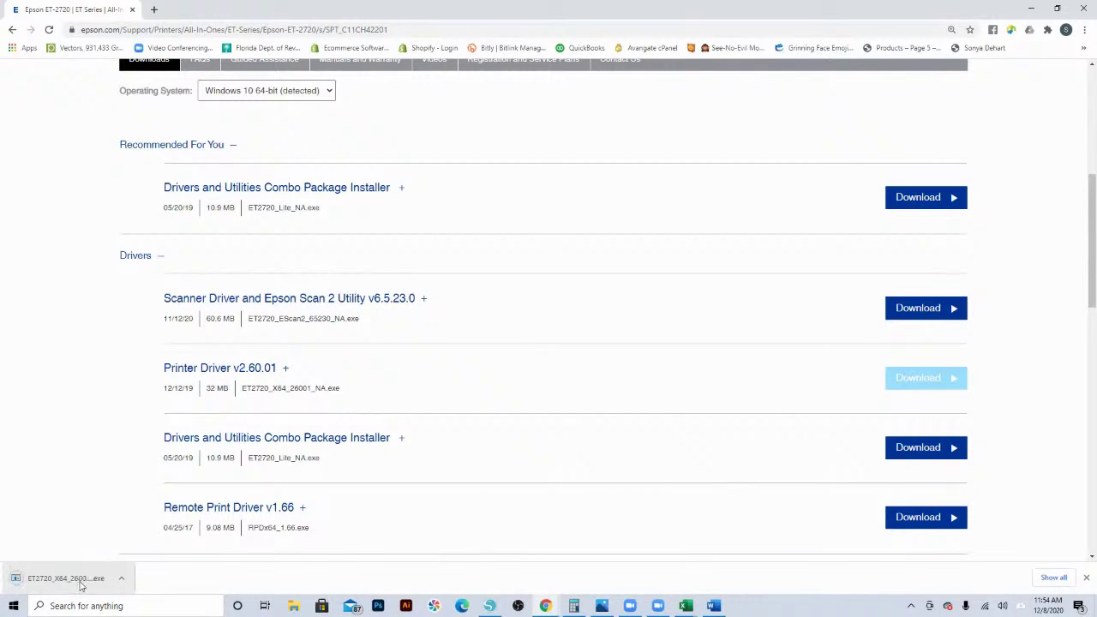
left_click(80, 583)
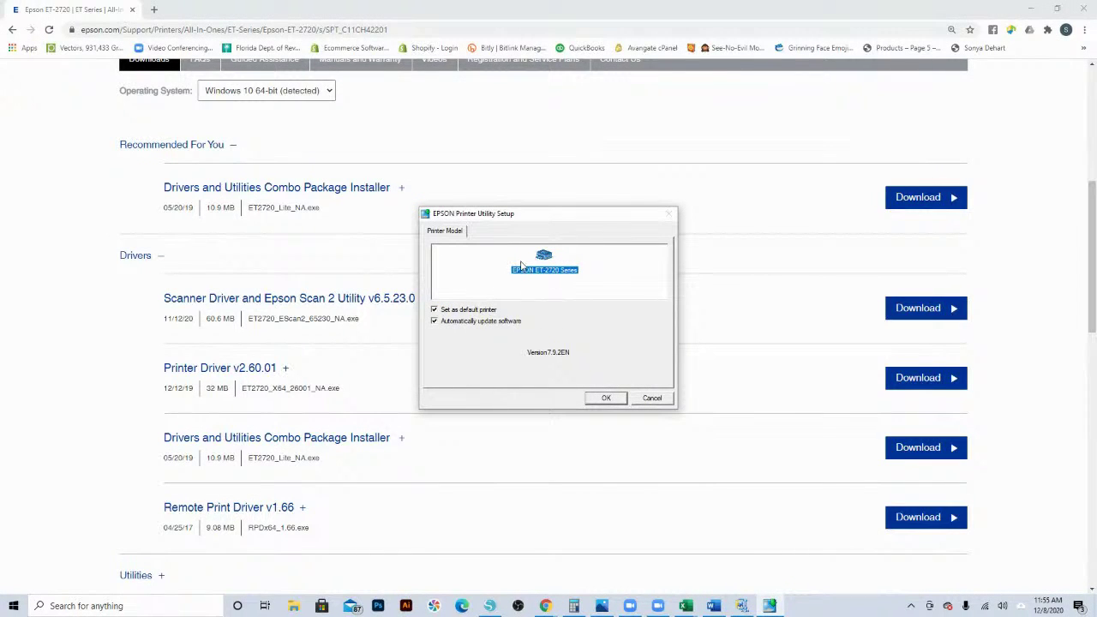
- Set up the ET-2720 driver in English, not as default printer, without automatic updates
left_click(434, 310)
left_click(435, 322)
left_click(617, 399)
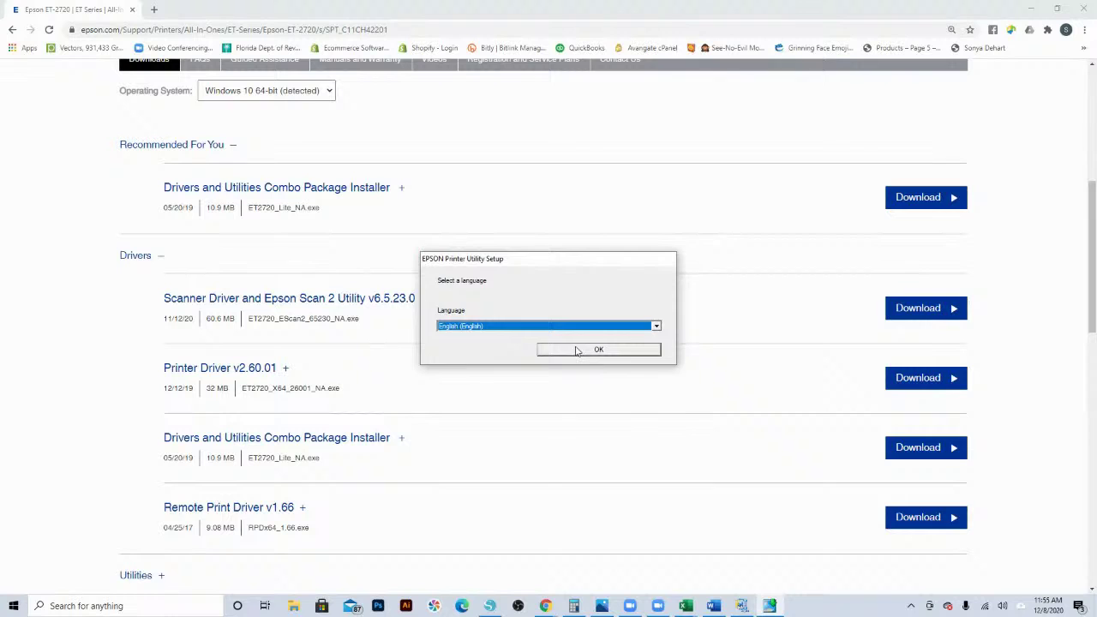
left_click(577, 350)
- Accept the license, finish installing, and return to the Silhouette logo sheet
left_click(416, 369)
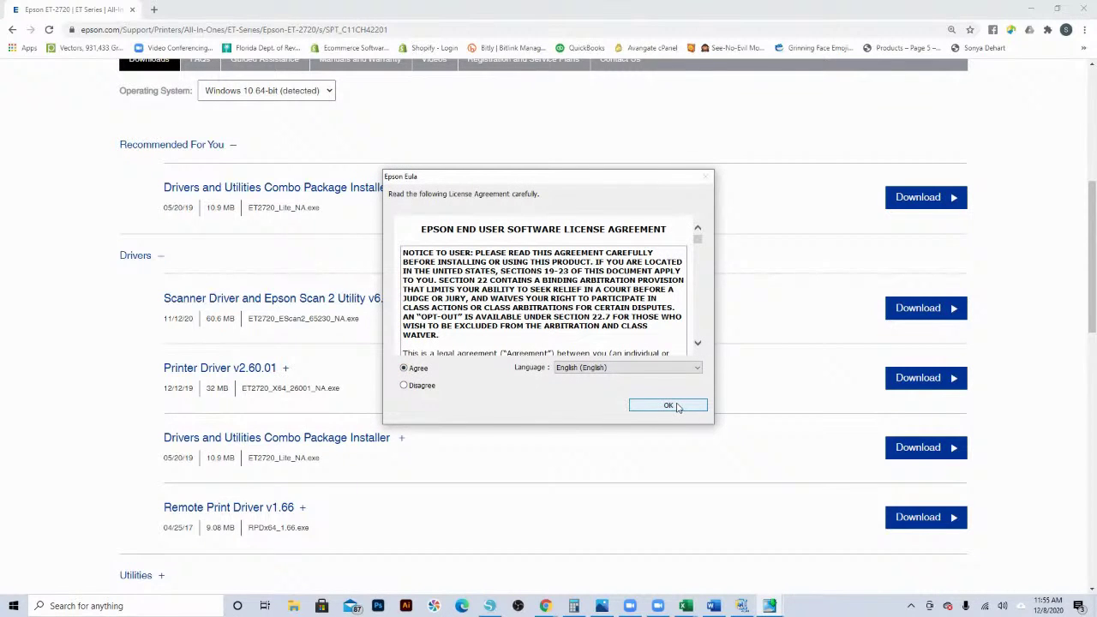
scroll(668, 403, "down", 2)
scroll(661, 406, "down", 2)
scroll(655, 409, "down", 2)
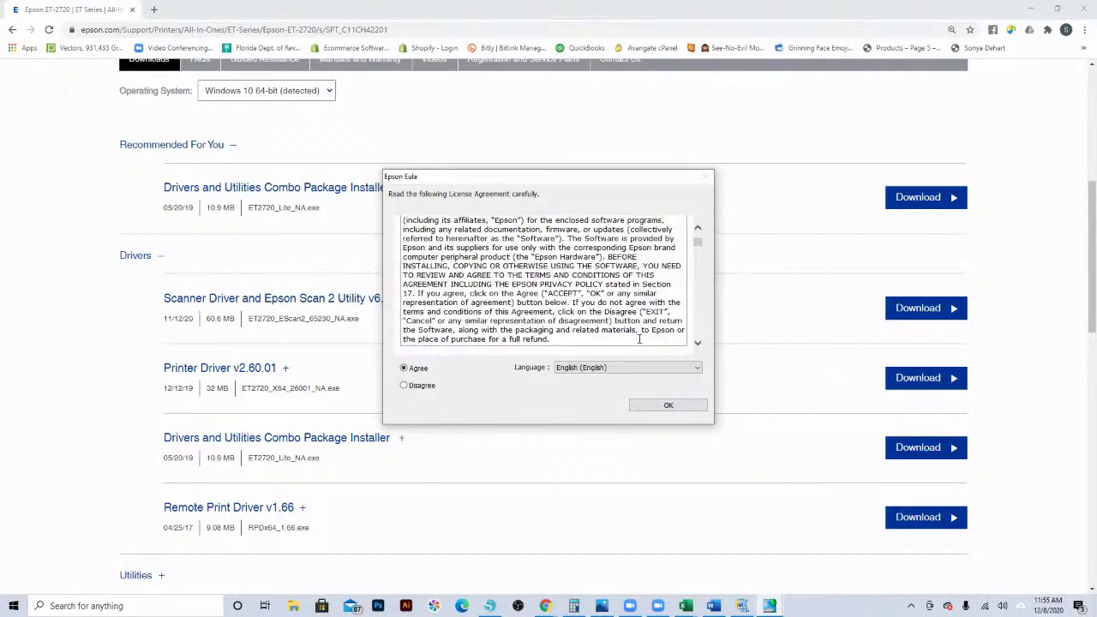
scroll(646, 411, "down", 2)
left_click(645, 408)
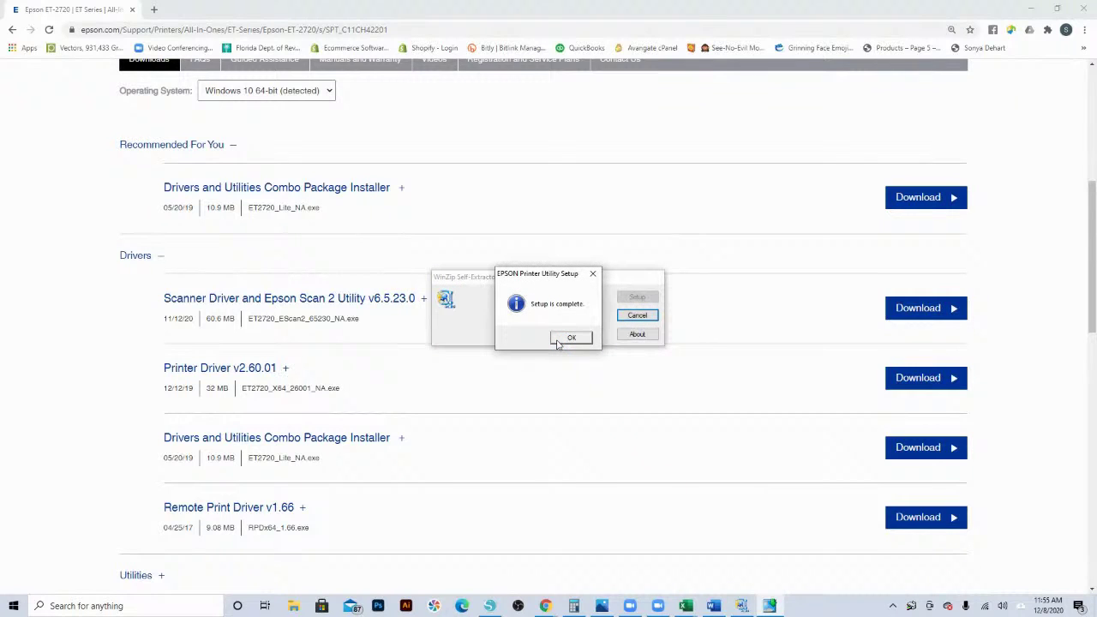
left_click(568, 338)
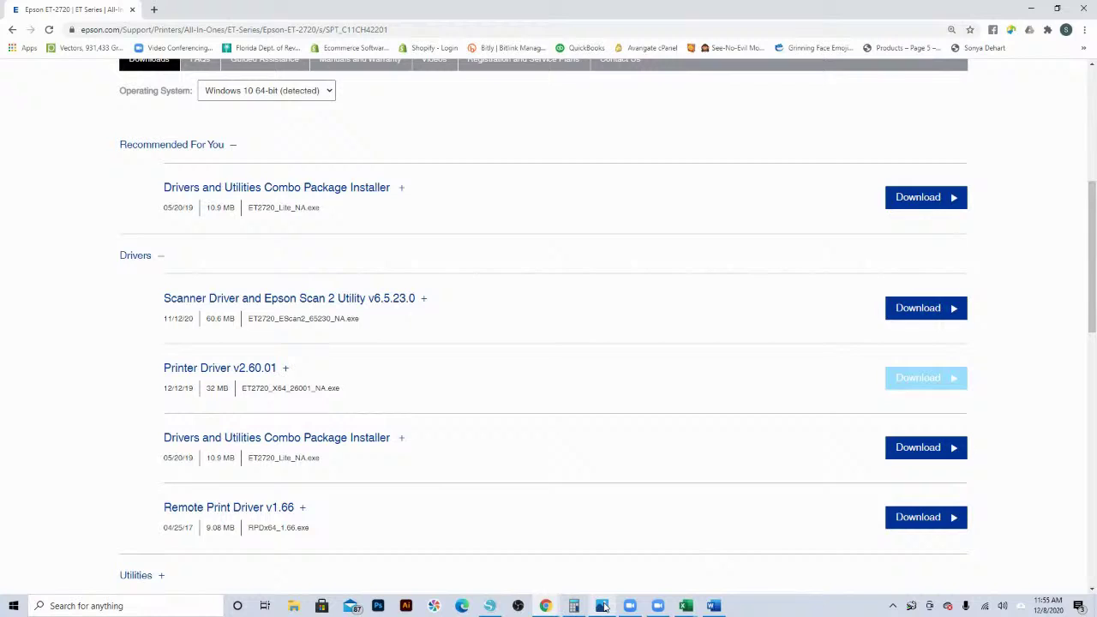
left_click(489, 605)
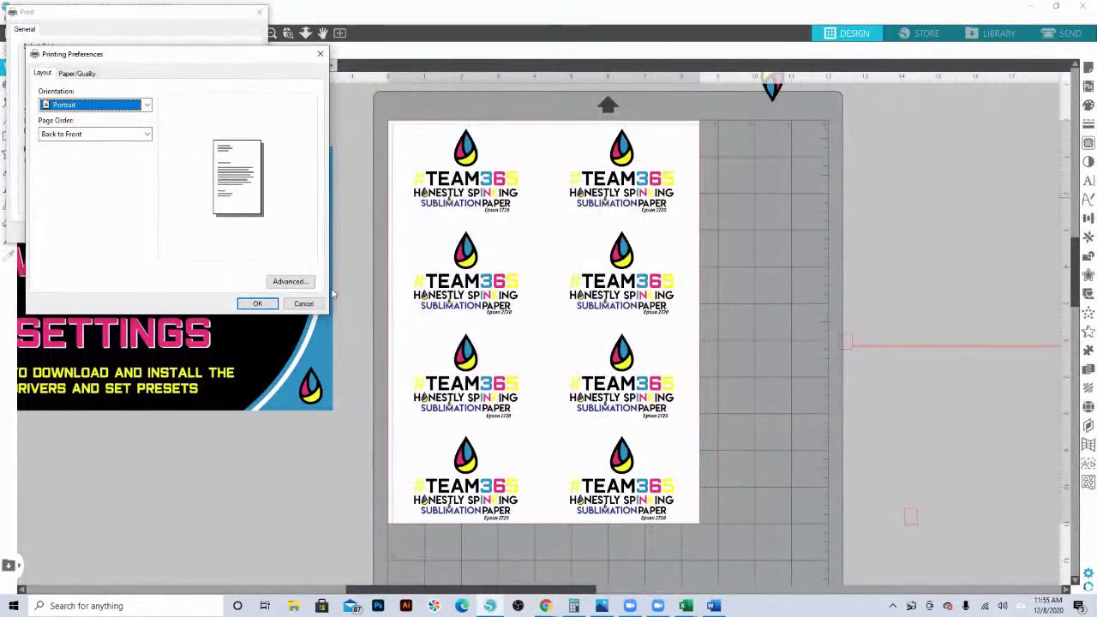
- Reopen the full EPSON ET-2720 preferences and set print quality to High
left_click(257, 303)
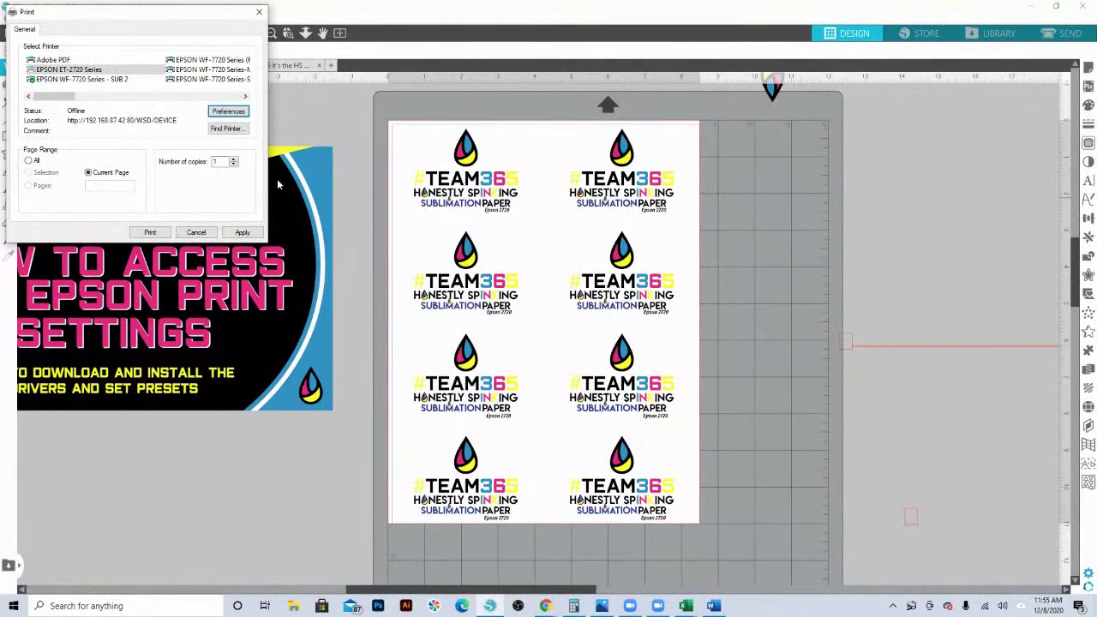
left_click(228, 112)
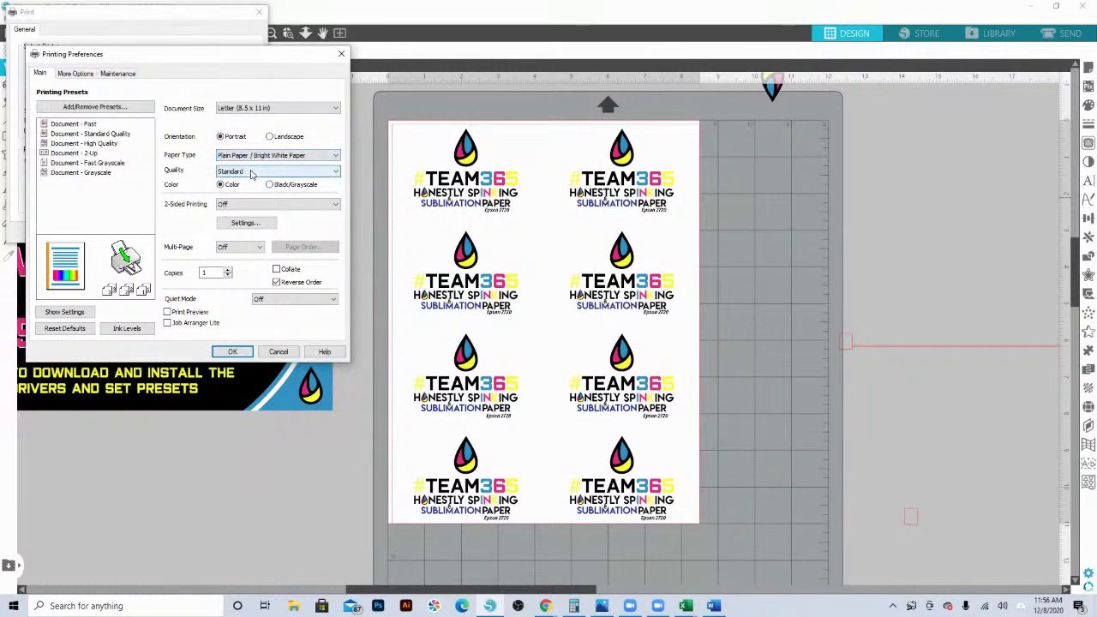
left_click(251, 174)
left_click(240, 208)
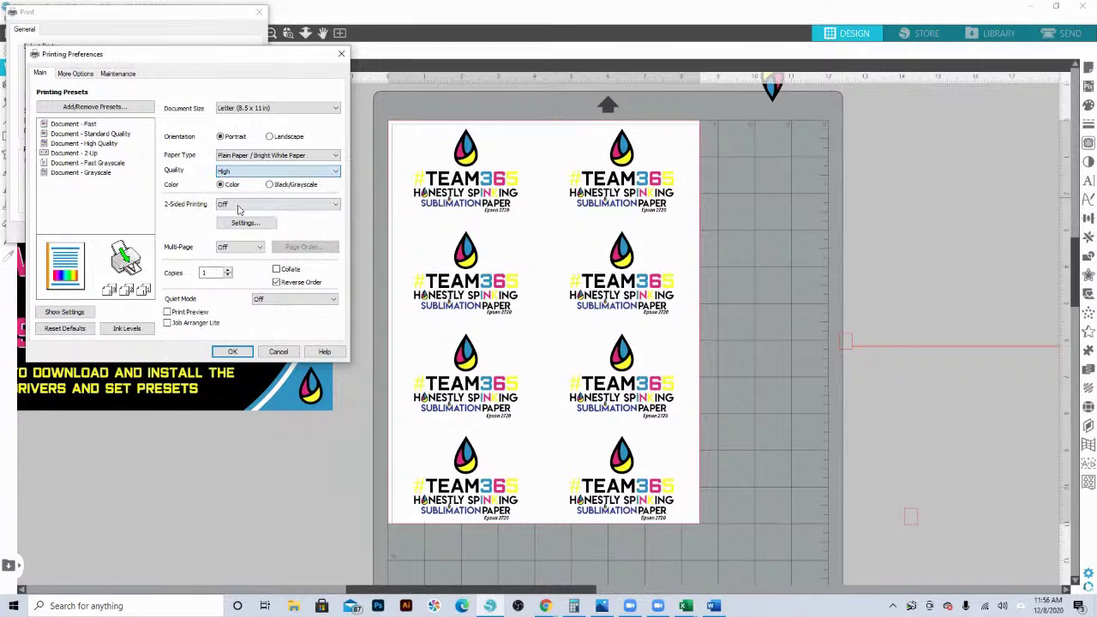
double_click(238, 208)
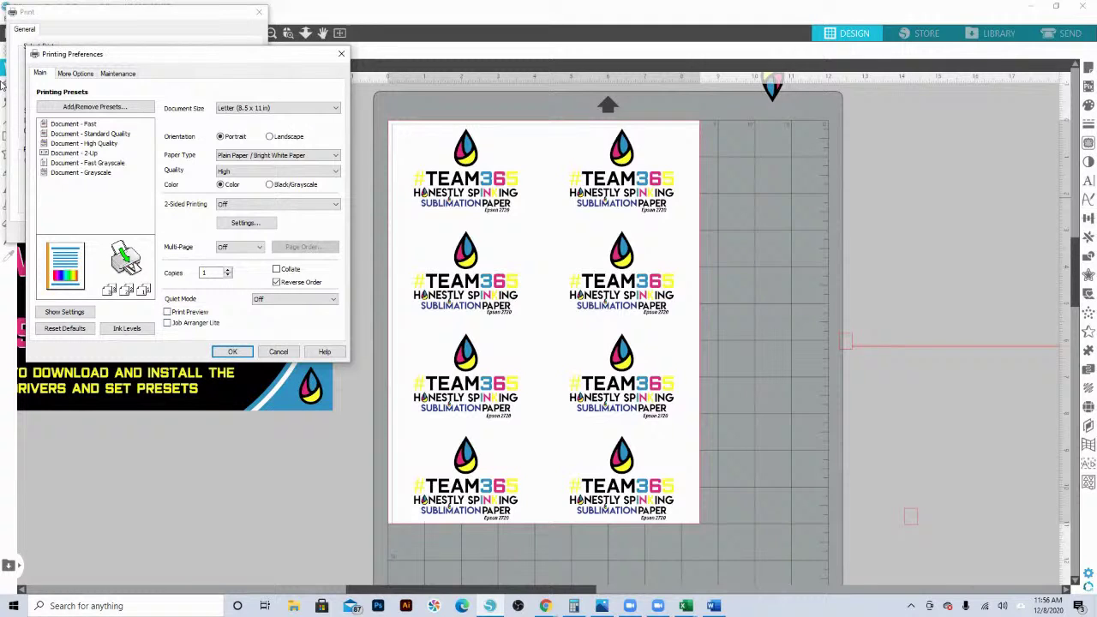
- Apply Custom colour correction using Adobe RGB colour mode and gamma 1.8
left_click(87, 80)
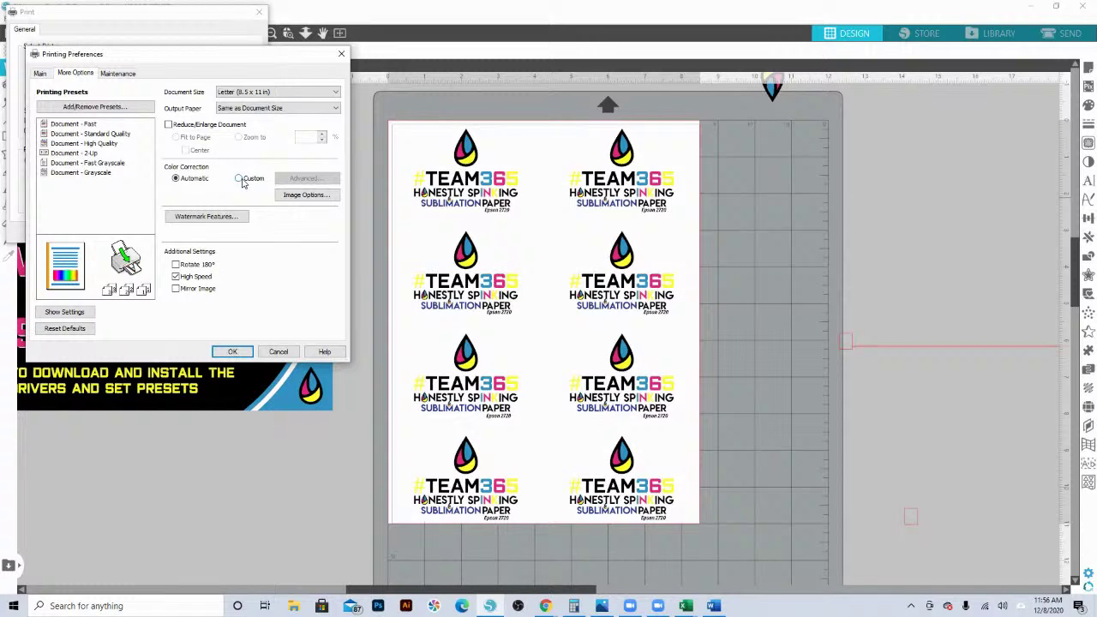
left_click(240, 179)
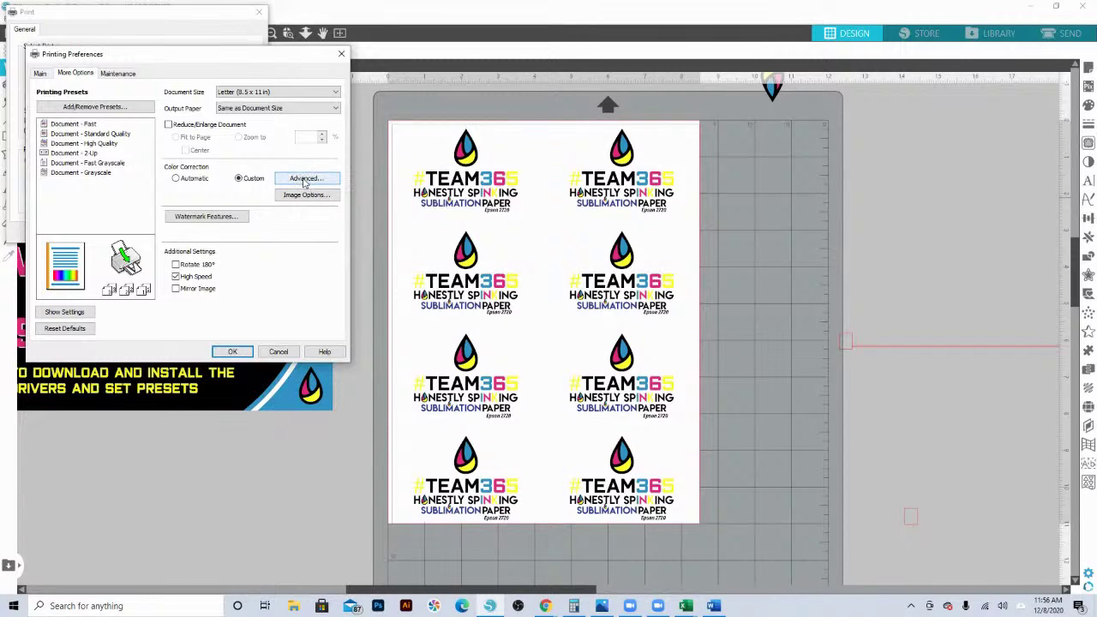
left_click(304, 179)
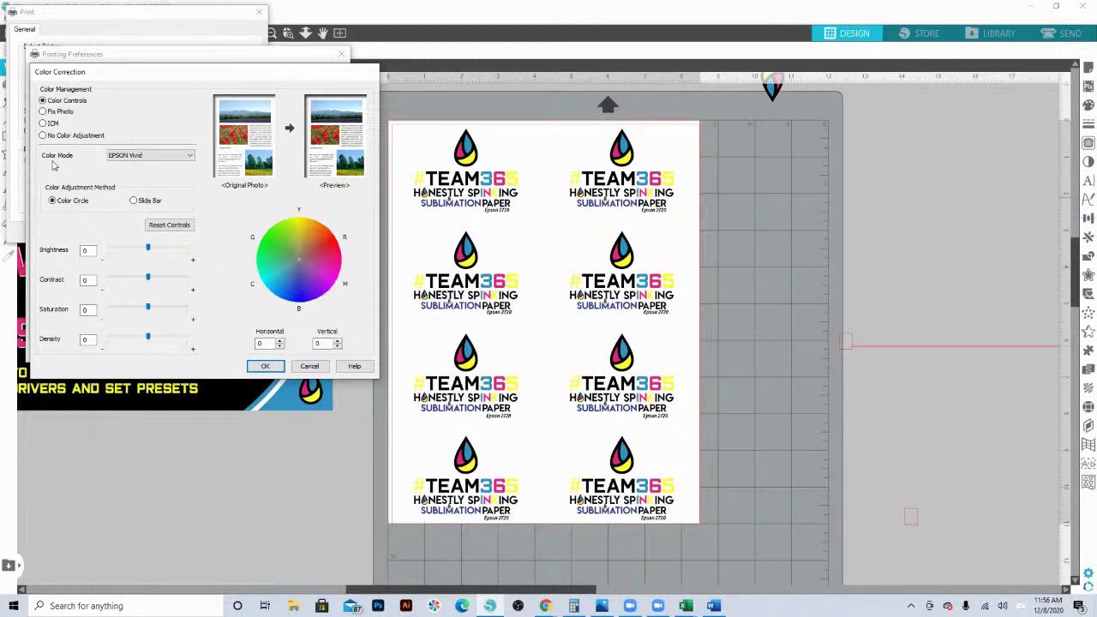
left_click(153, 156)
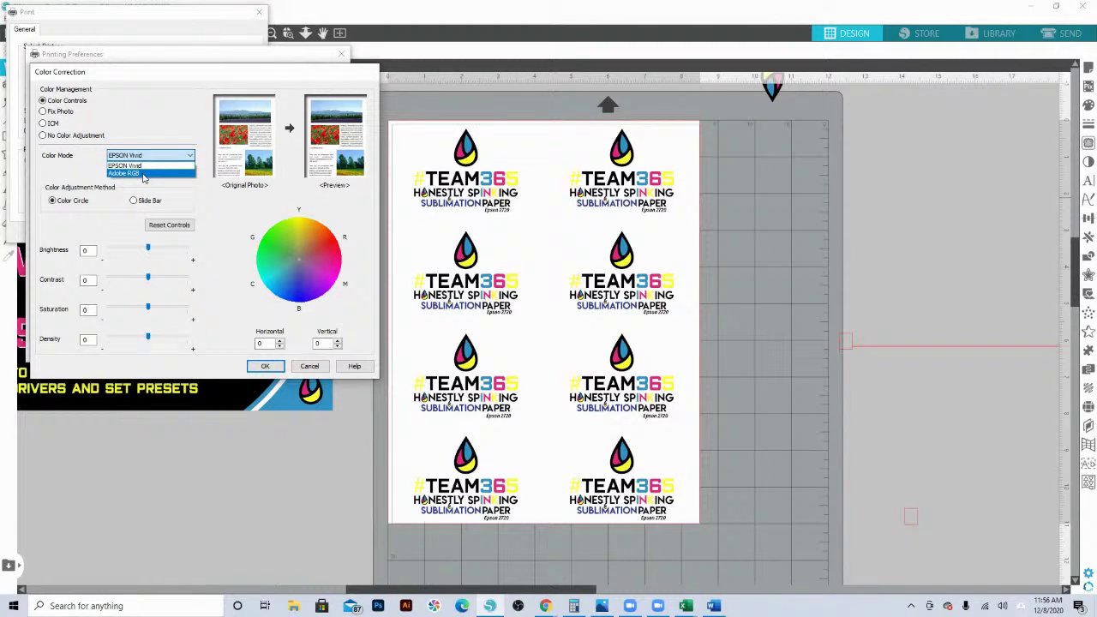
left_click(143, 174)
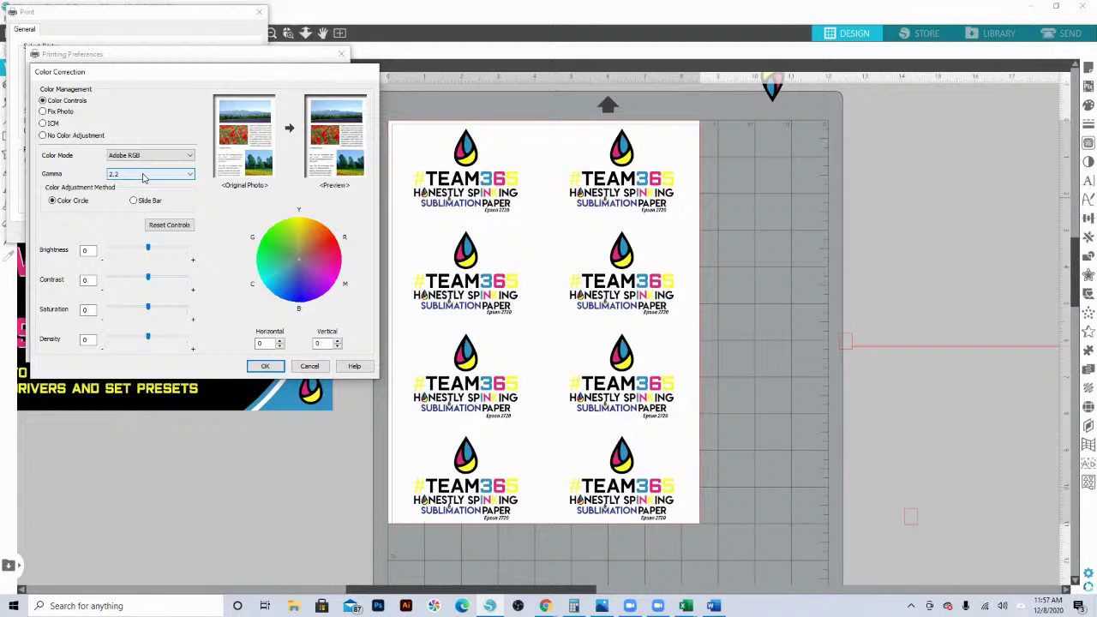
left_click(143, 176)
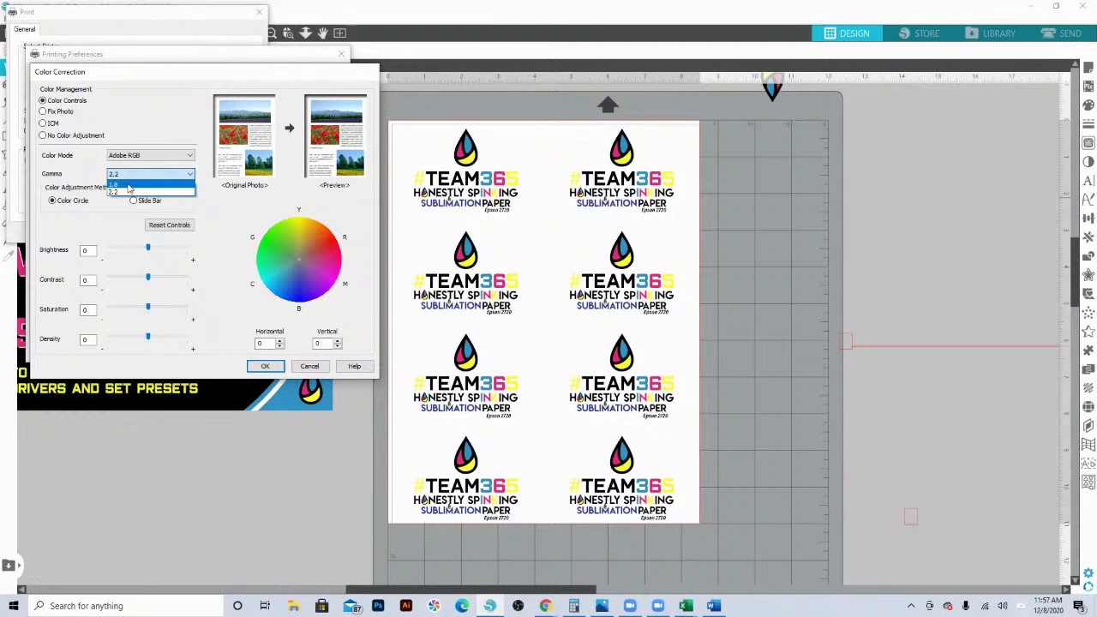
left_click(129, 184)
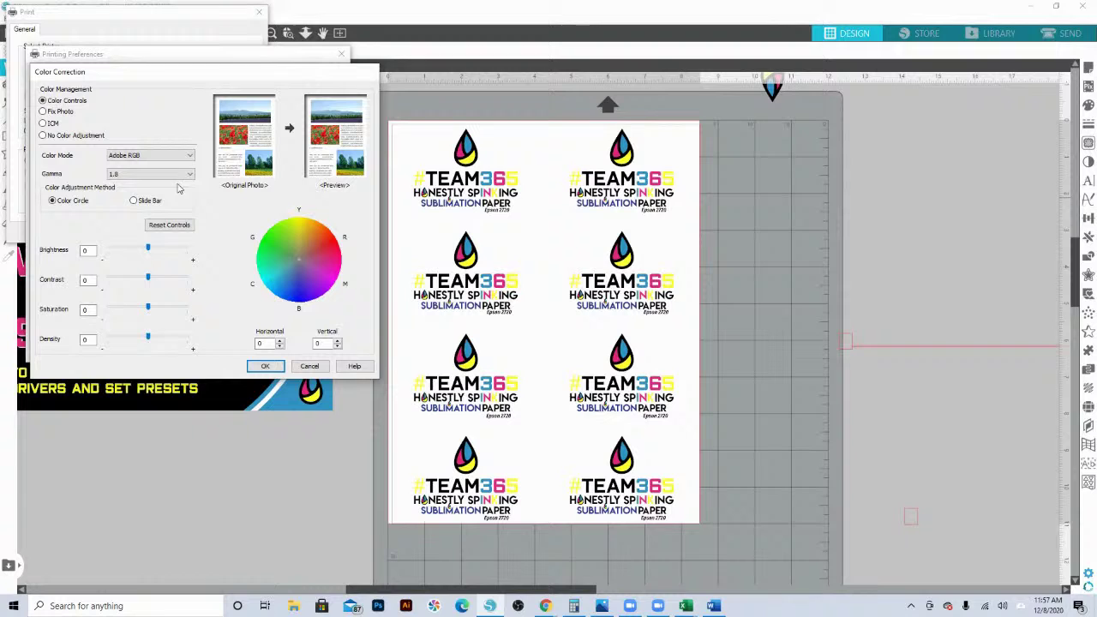
left_click(176, 174)
left_click(144, 192)
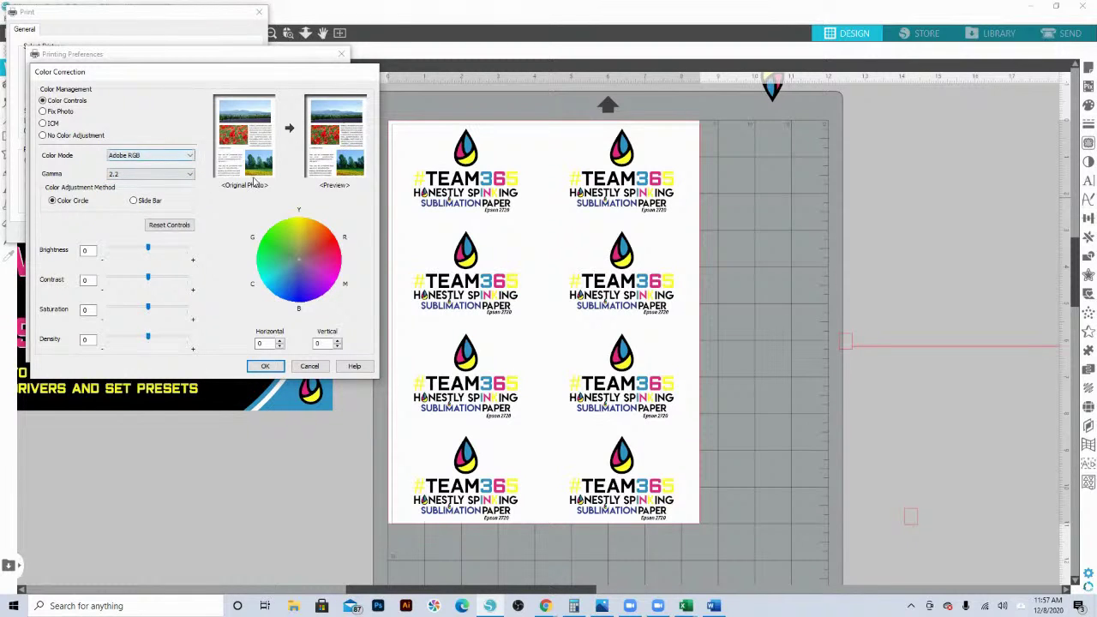
left_click(150, 174)
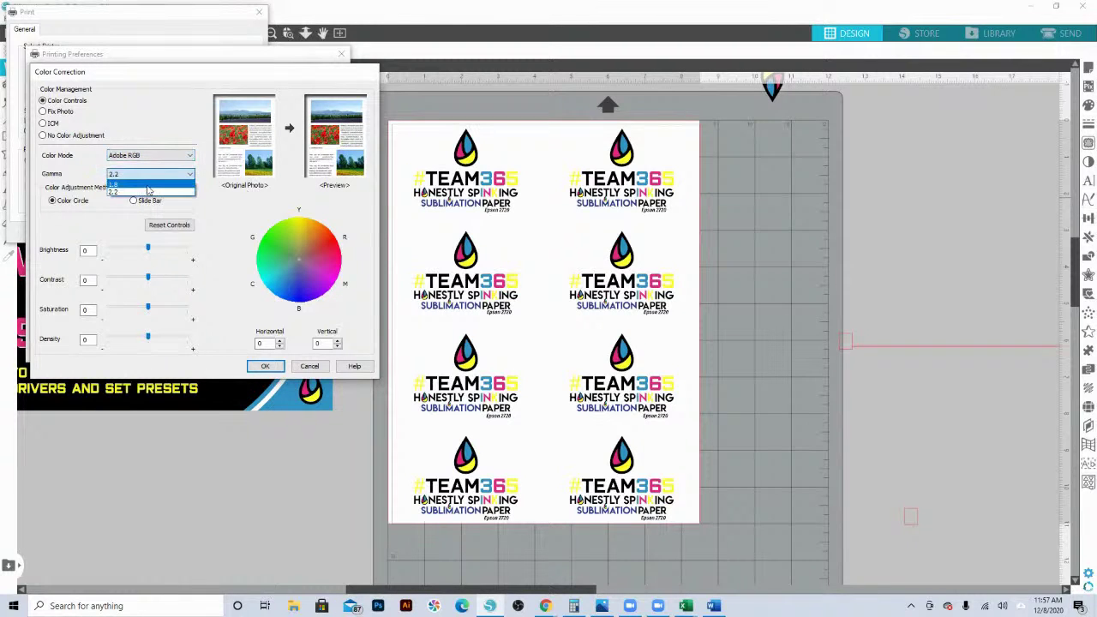
left_click(148, 185)
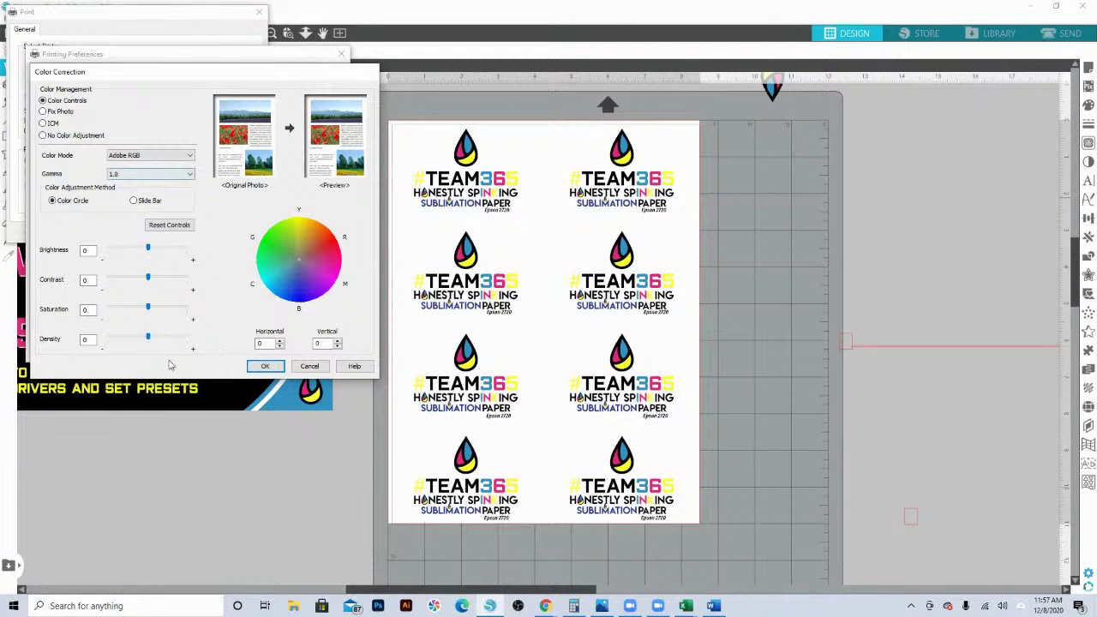
left_click(267, 367)
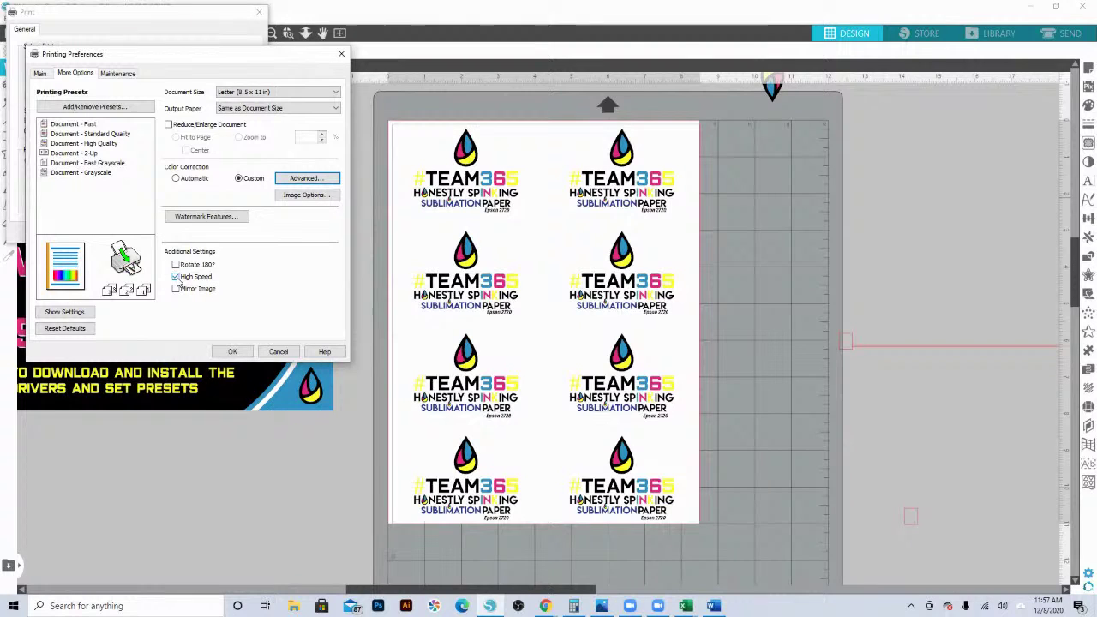
- Turn off High Speed printing and enable Mirror Image
left_click(176, 277)
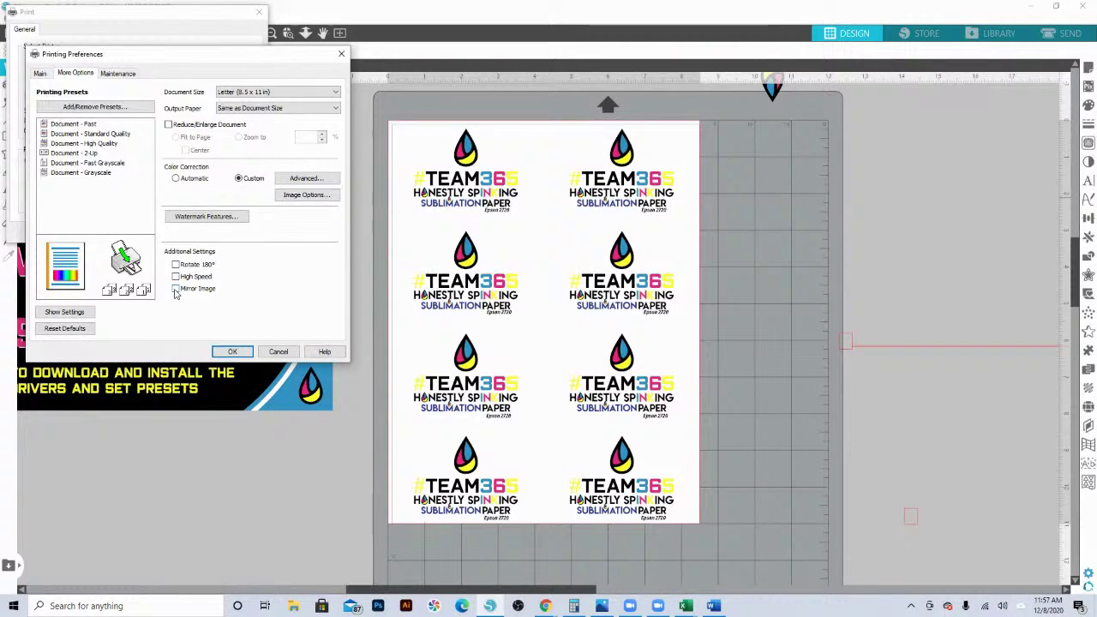
left_click(175, 289)
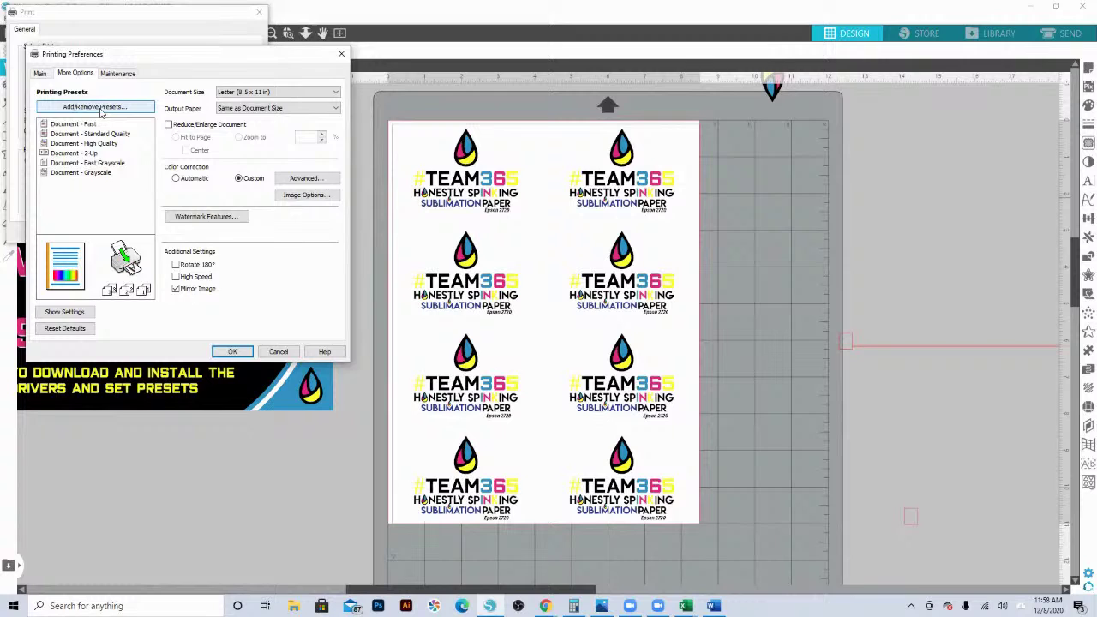
left_click(100, 109)
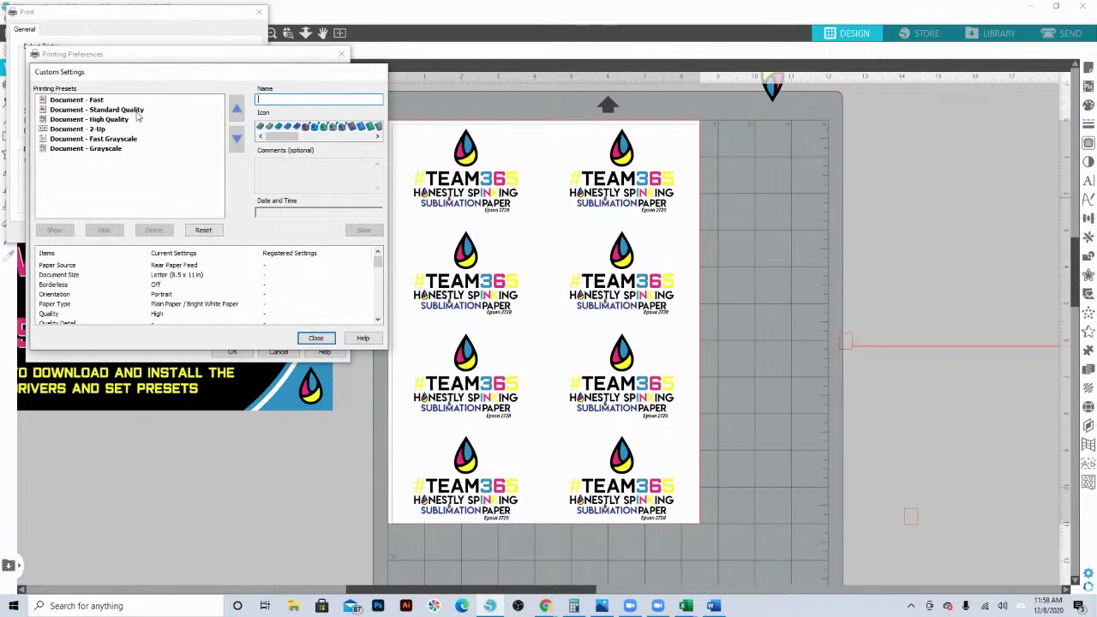
- Hide the built-in Document presets: Standard, High Quality, 2-Up, Fast Grayscale and Grayscale
left_click(99, 101)
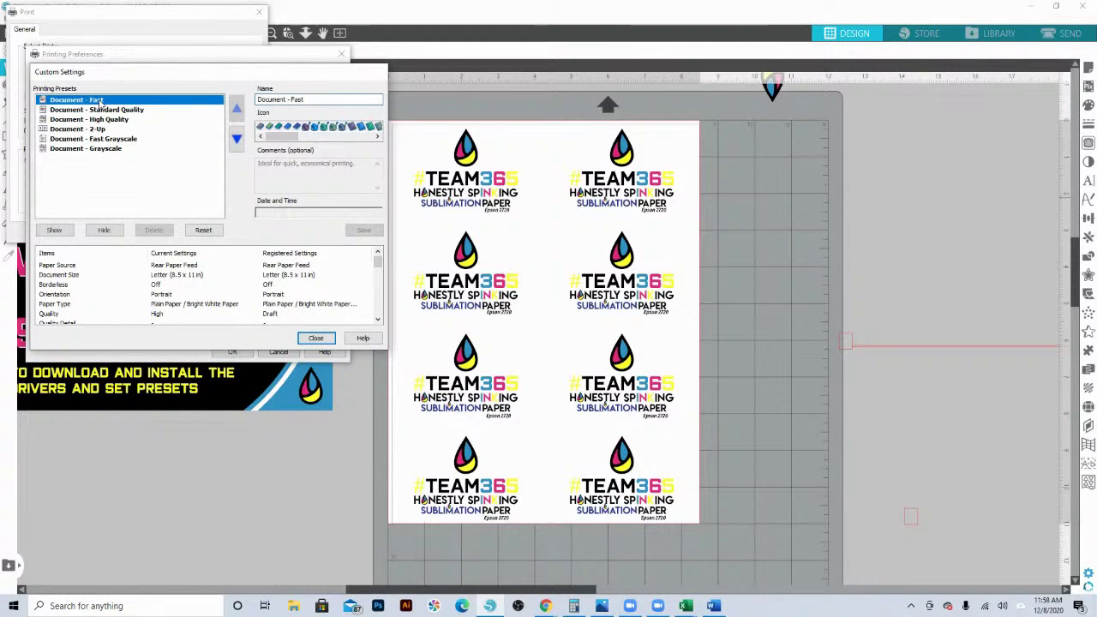
left_click(104, 229)
left_click(116, 110)
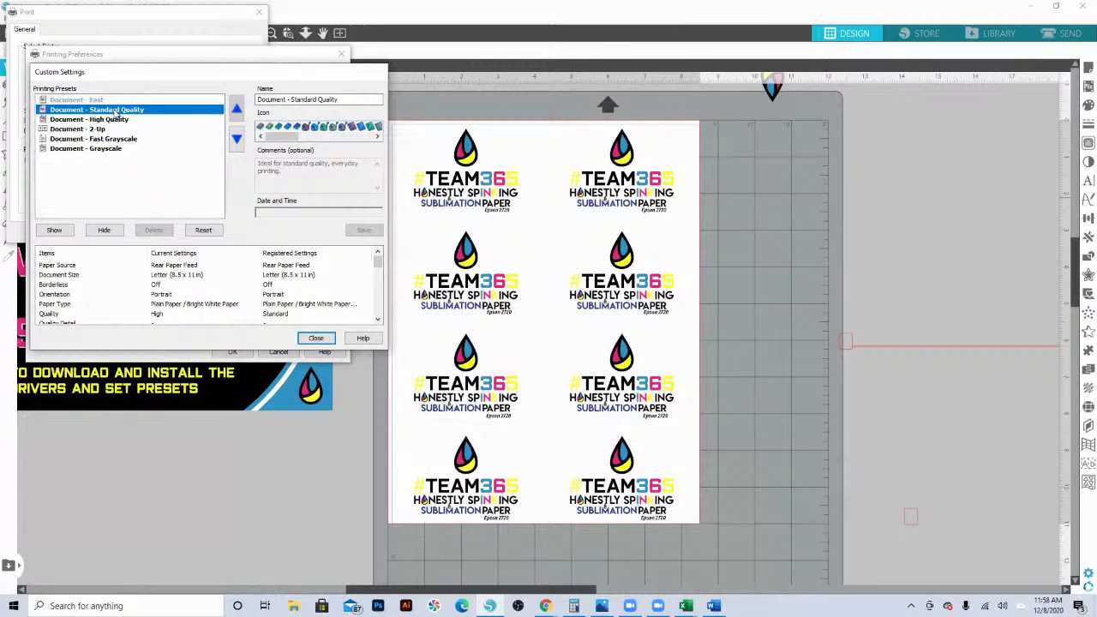
left_click(103, 229)
left_click(107, 119)
left_click(104, 229)
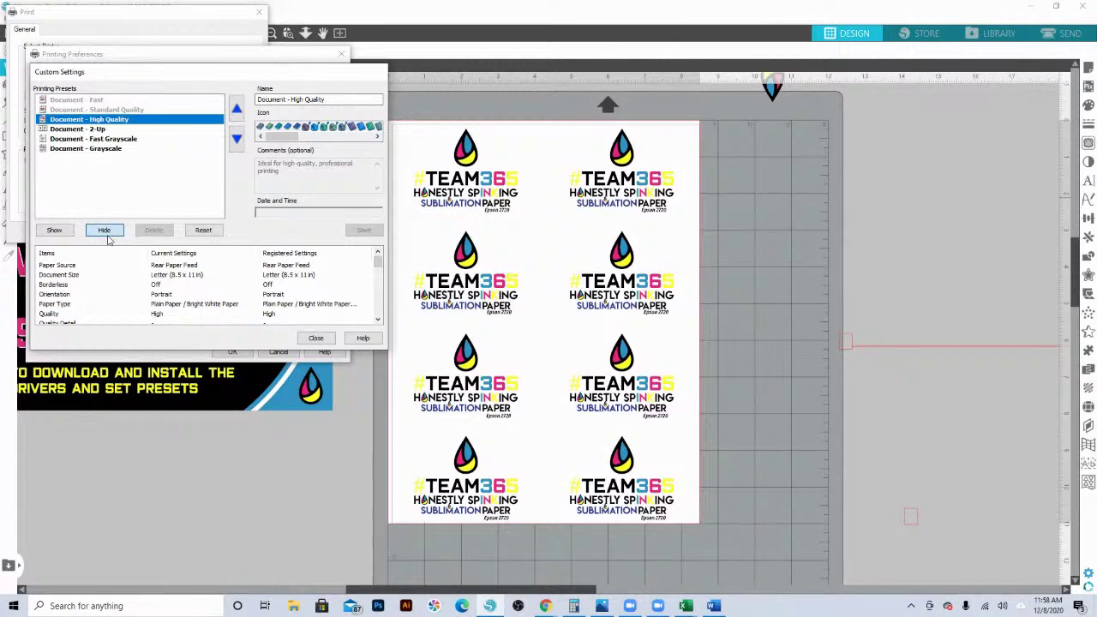
left_click(100, 129)
left_click(104, 231)
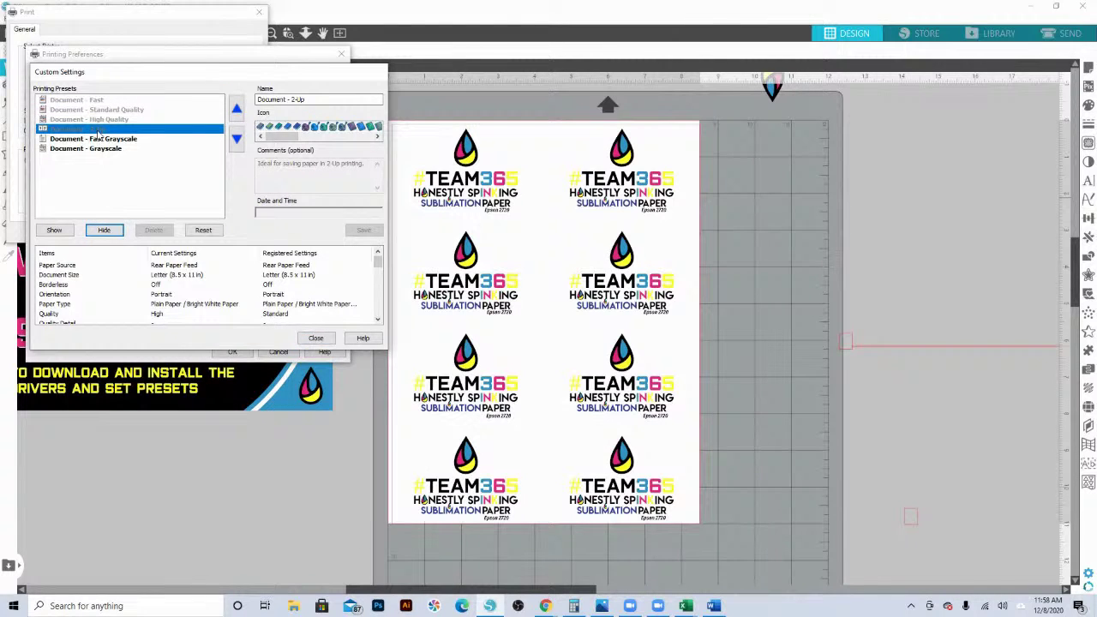
left_click(99, 139)
left_click(104, 230)
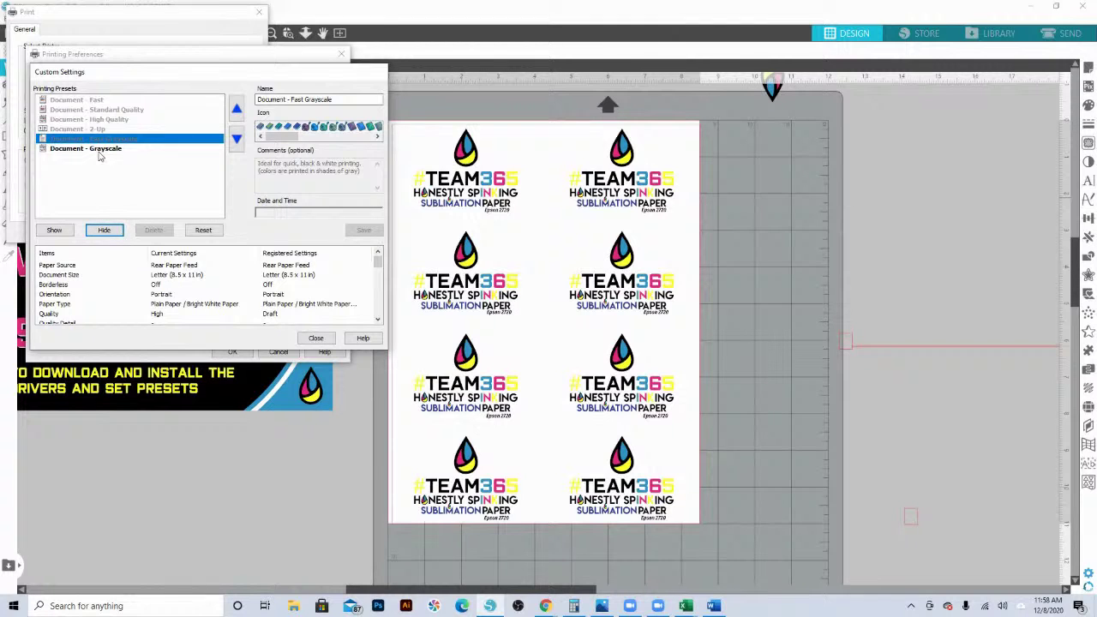
left_click(99, 151)
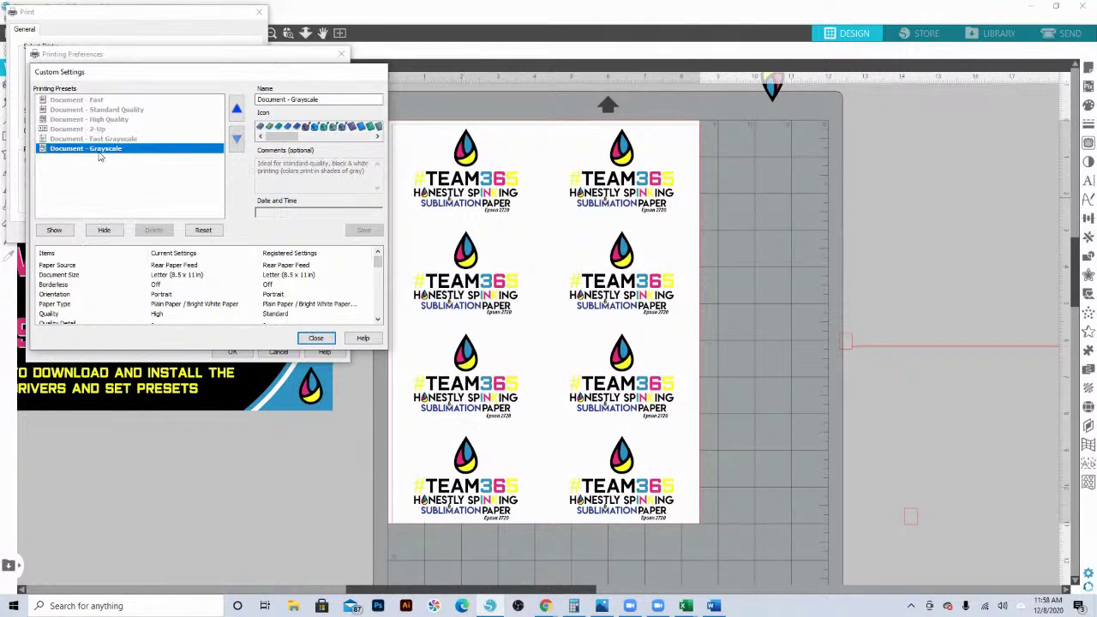
left_click(111, 232)
- Save the settings as preset '8.5x11 Plain High Adobe 1.8 - Mirror' with an icon
left_click(290, 99)
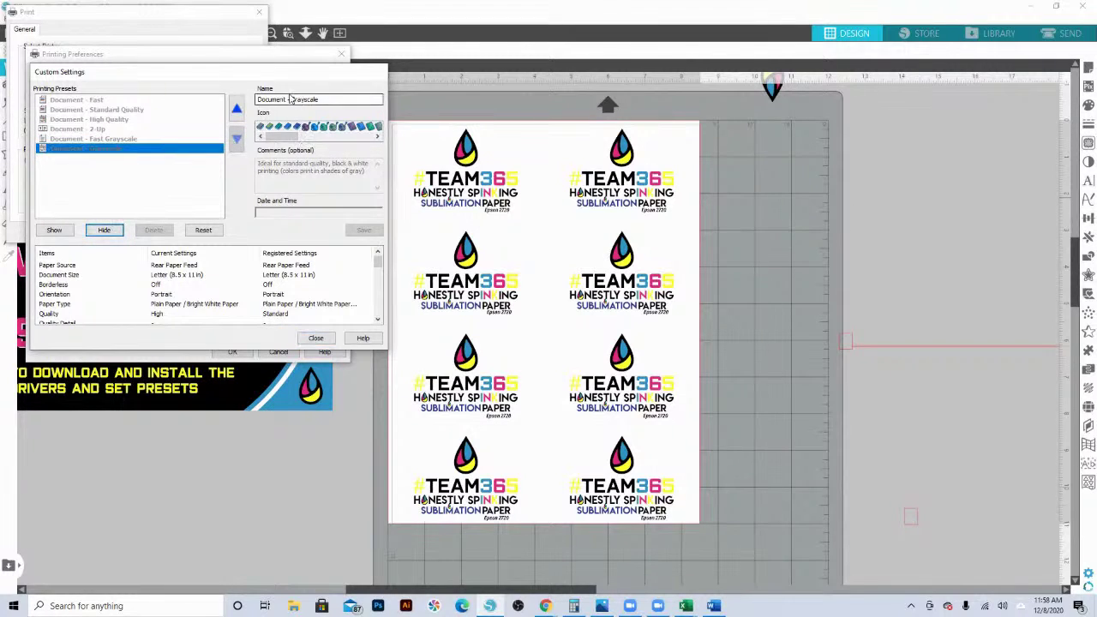
left_click_drag(319, 99, 226, 100)
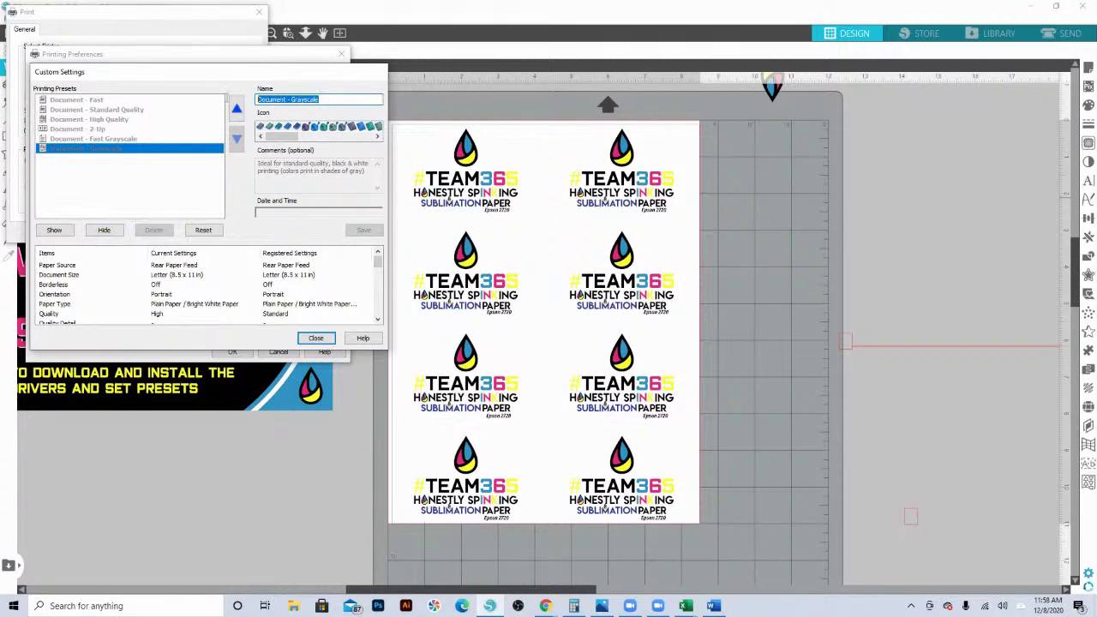
type("8.5x11")
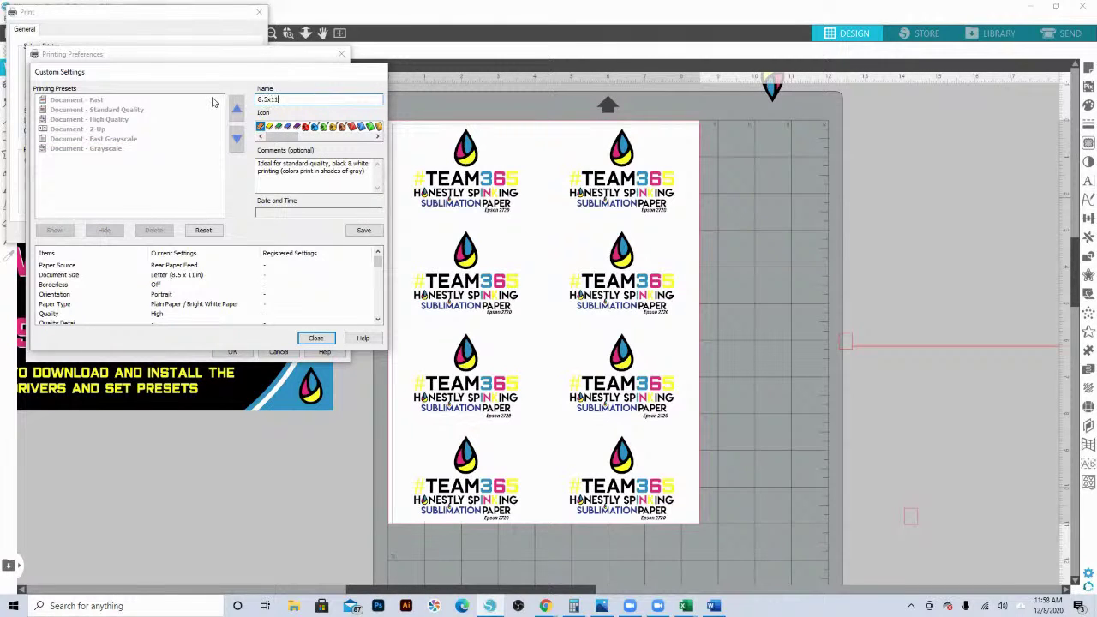
type(" Pla")
type("in")
type(" Hi")
type("fgh")
type(" A")
type(" 1")
type("- Mirror")
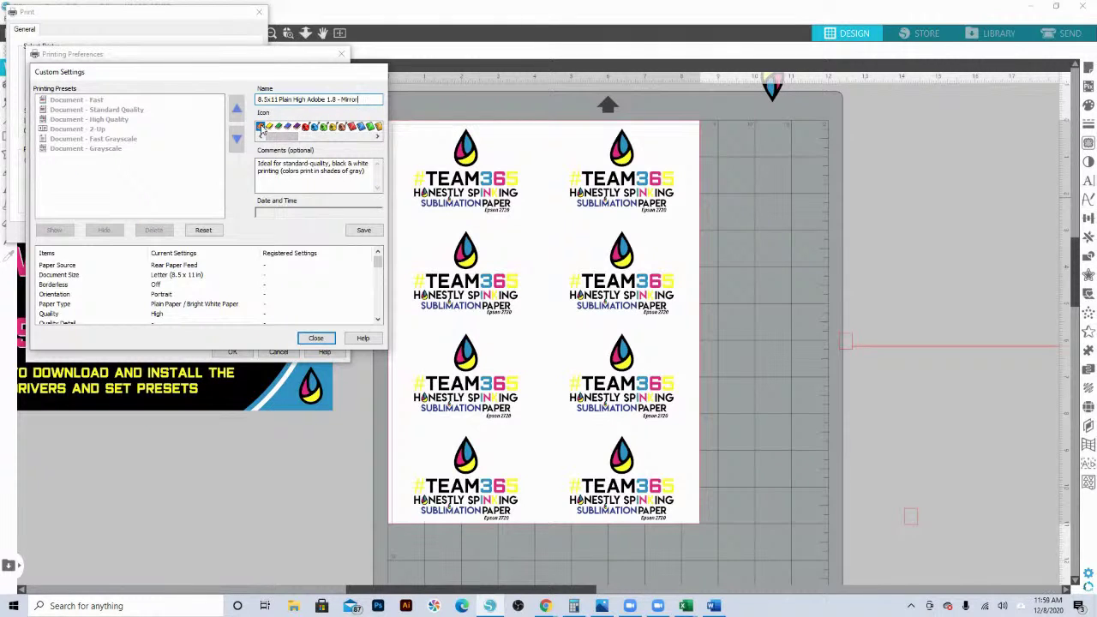
left_click(262, 127)
left_click(365, 232)
- Turn off Mirror Image and load the Mirror preset in the preset manager
left_click(316, 338)
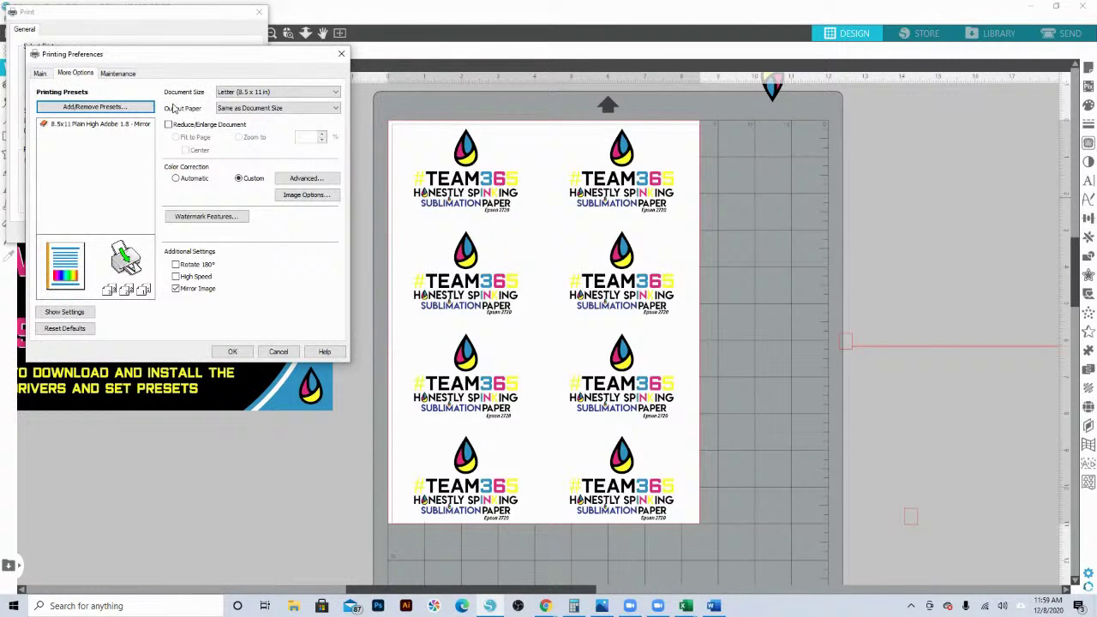
left_click(176, 289)
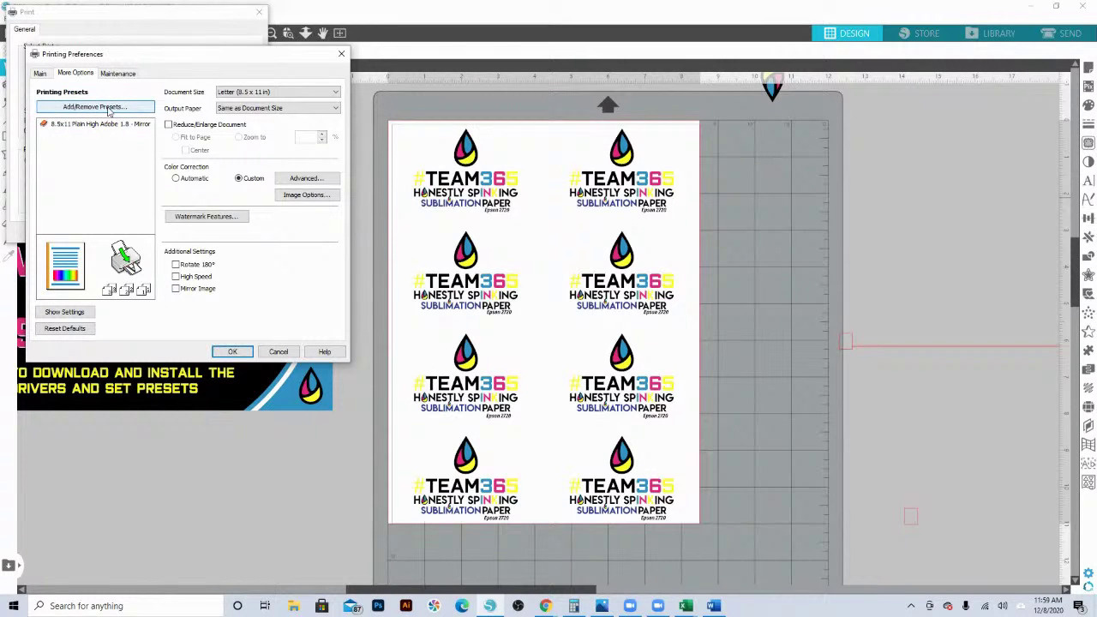
left_click(95, 108)
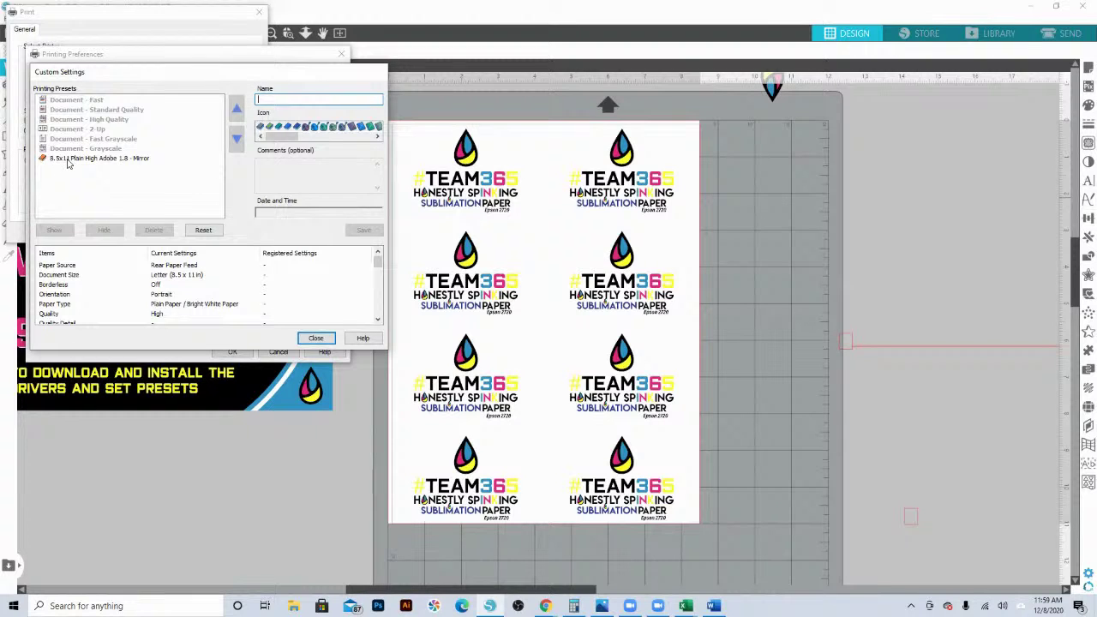
left_click(68, 159)
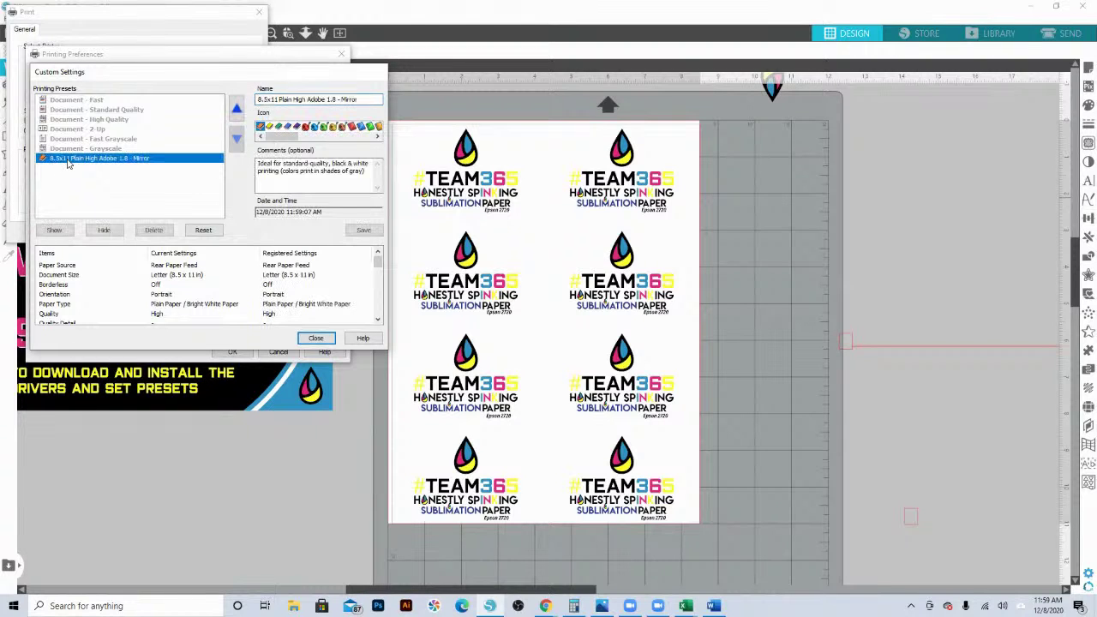
- Save it as '8.5x11 Plain High Adobe 1.8 - NO MIRROR' with a different icon
double_click(355, 100)
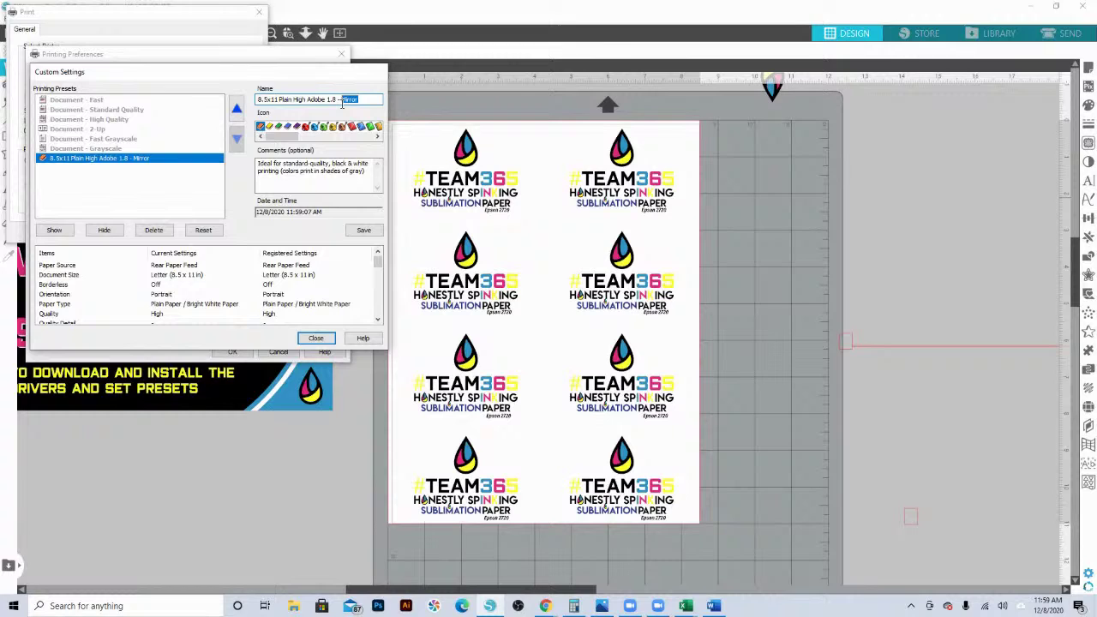
type("NO MIRROR")
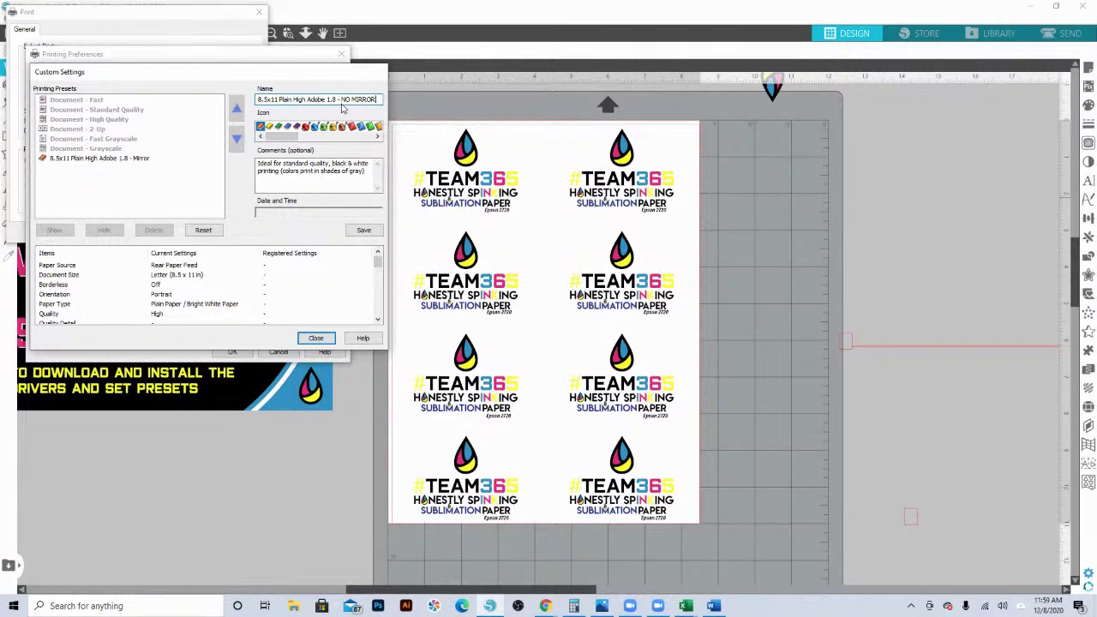
key("BackSpace")
key("BackSpace")
key("BackSpace")
type("Pri")
type("MO")
left_click(351, 127)
left_click(363, 231)
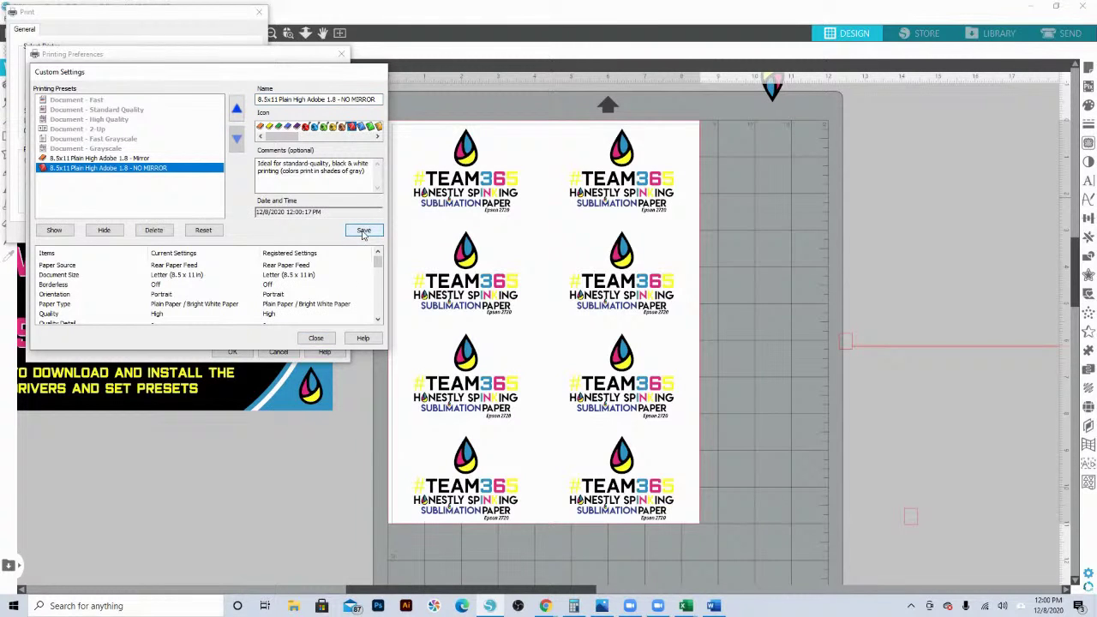
left_click(315, 337)
- Set the document paper size to Legal (8.5 x 14 in)
left_click(40, 73)
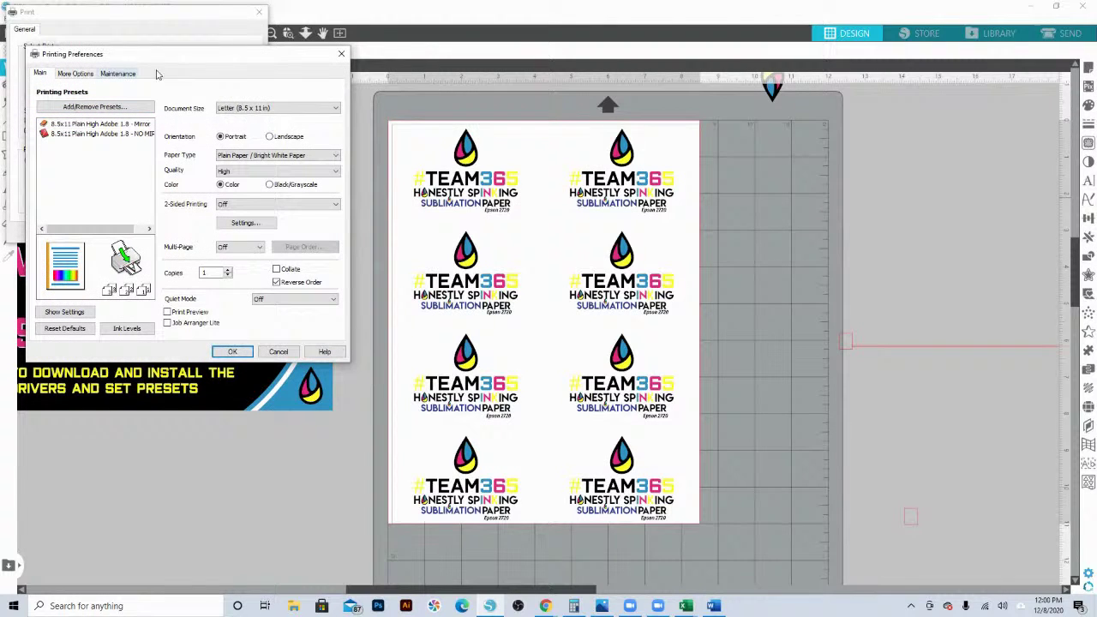
left_click(246, 112)
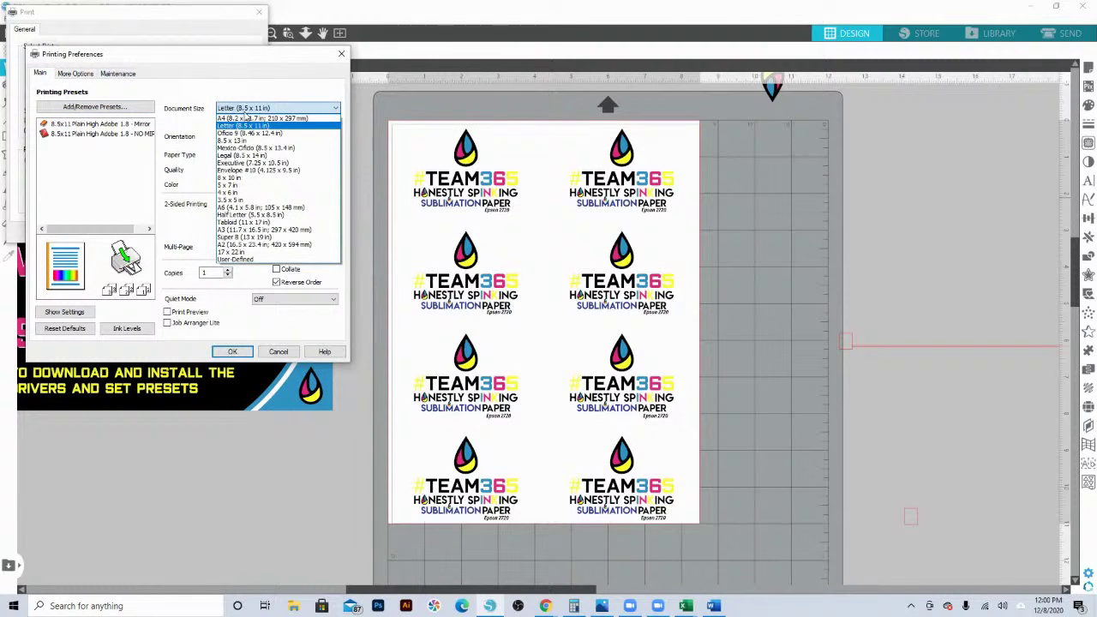
left_click(240, 156)
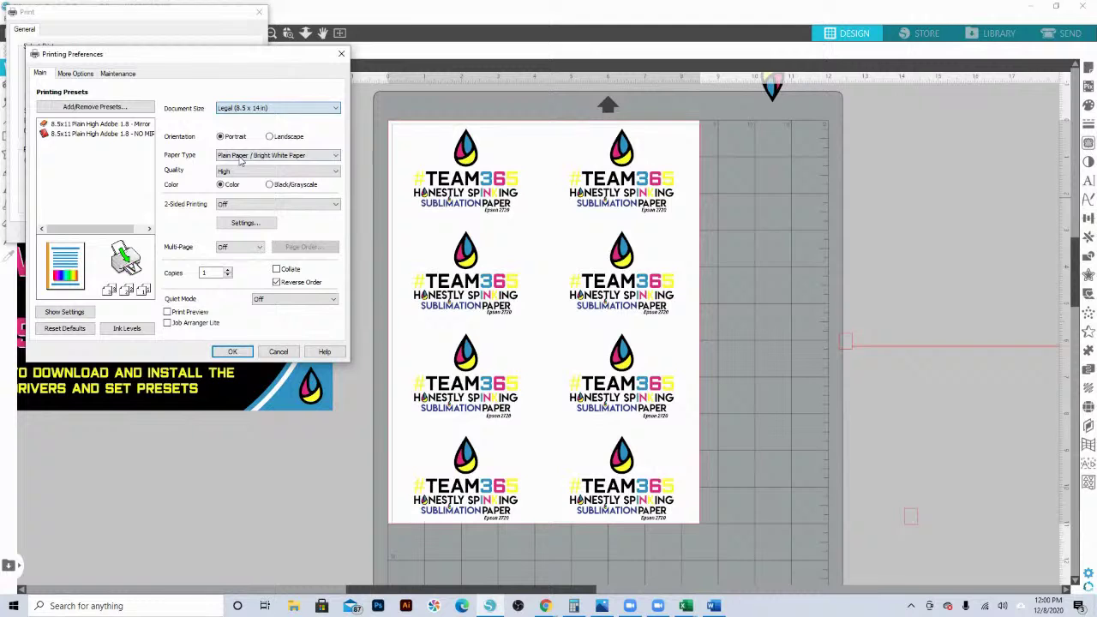
- Save the NO MIRROR preset as a new '8.5x14 Plain High Adobe 1.8 - NO MIRROR' preset
left_click(88, 108)
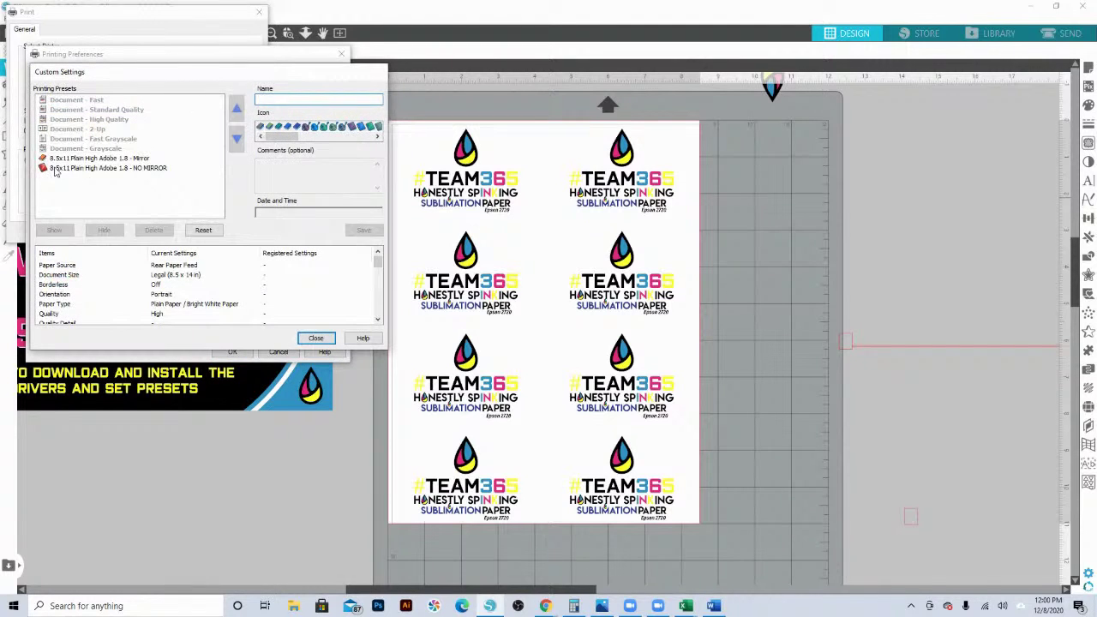
left_click(54, 168)
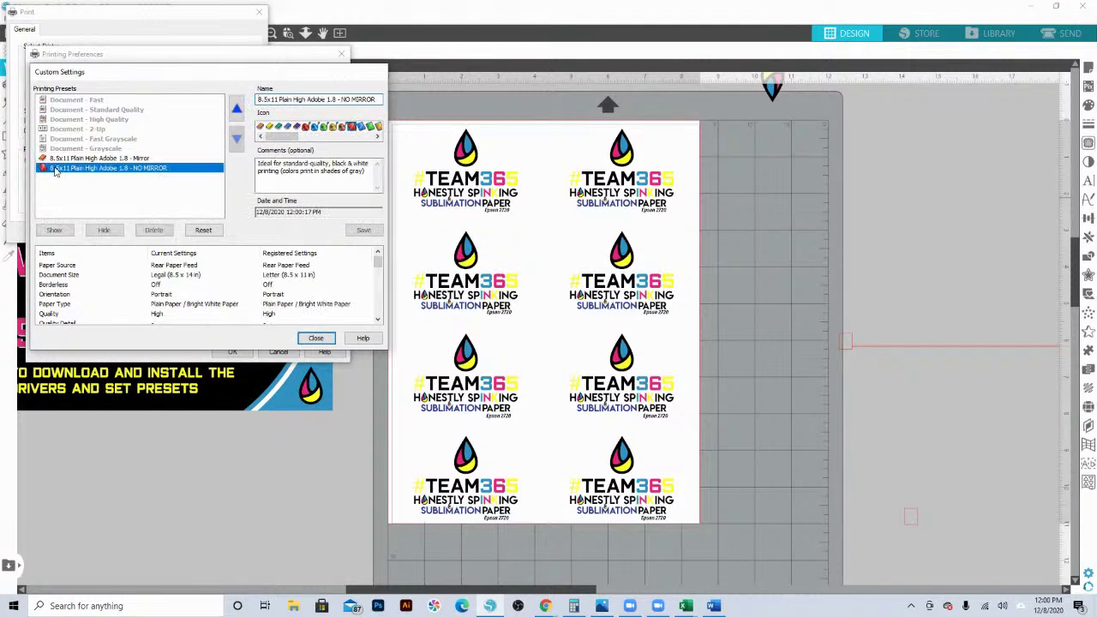
left_click(278, 100)
key("BackSpace")
type("4")
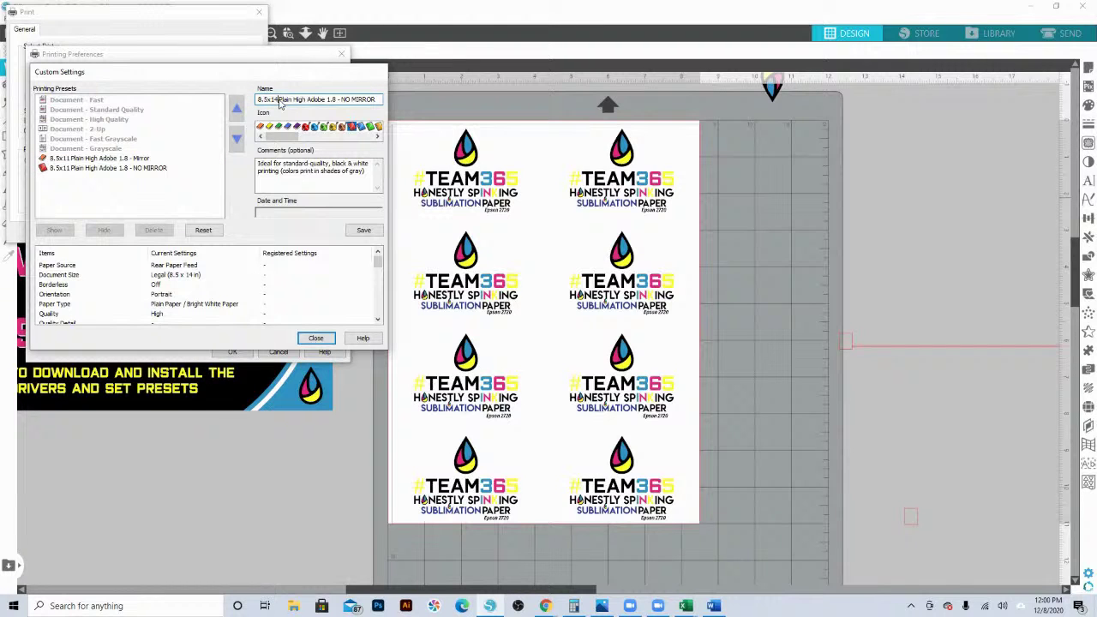
left_click(364, 231)
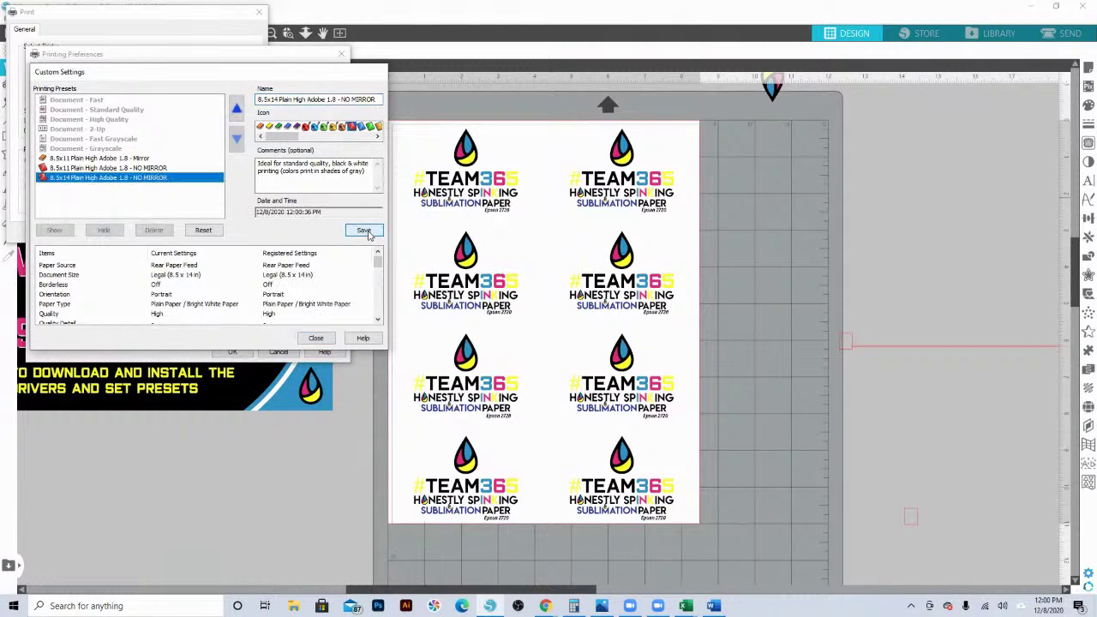
- Turn mirror image printing back on
left_click(316, 338)
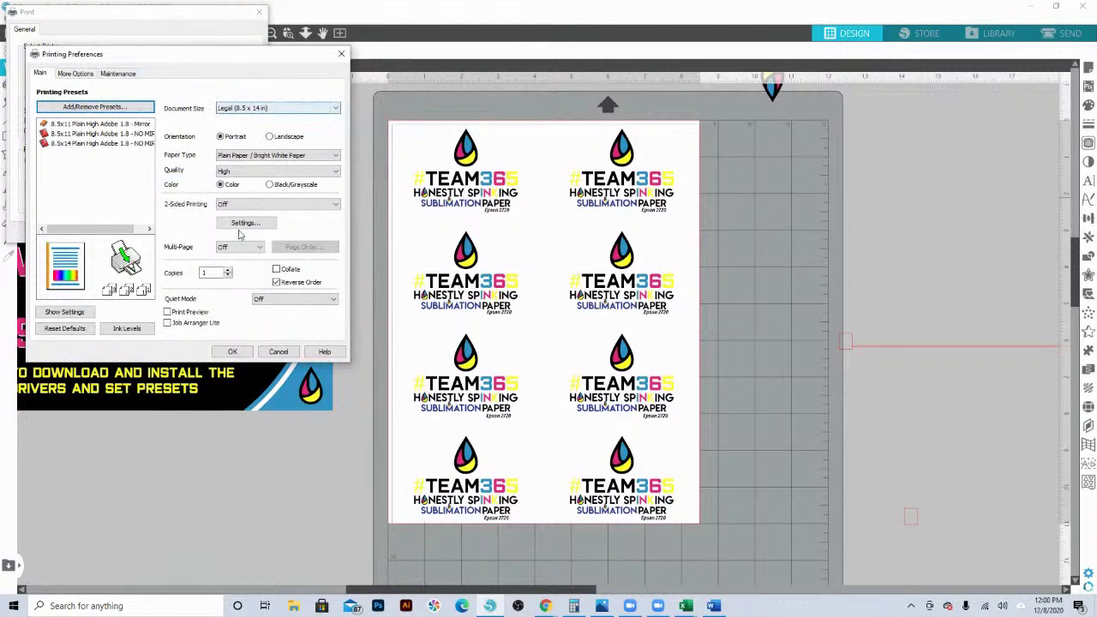
left_click(76, 74)
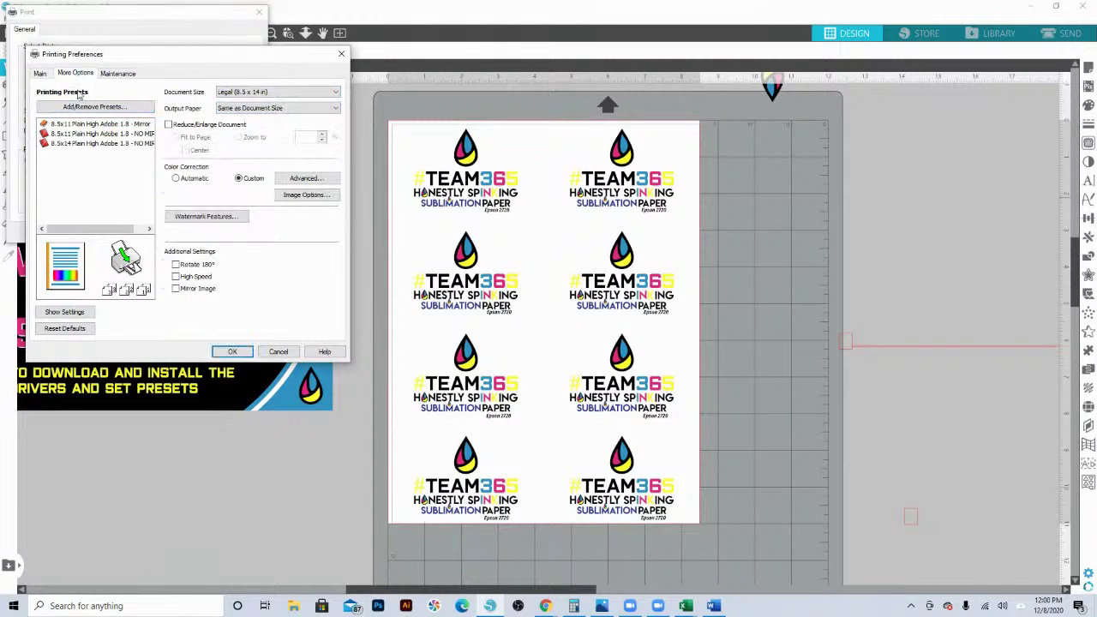
left_click(176, 290)
- Save a new '8.5x14 Plain High Adobe 1.8 - Mirror' preset with its own icon, moved up one place
left_click(86, 107)
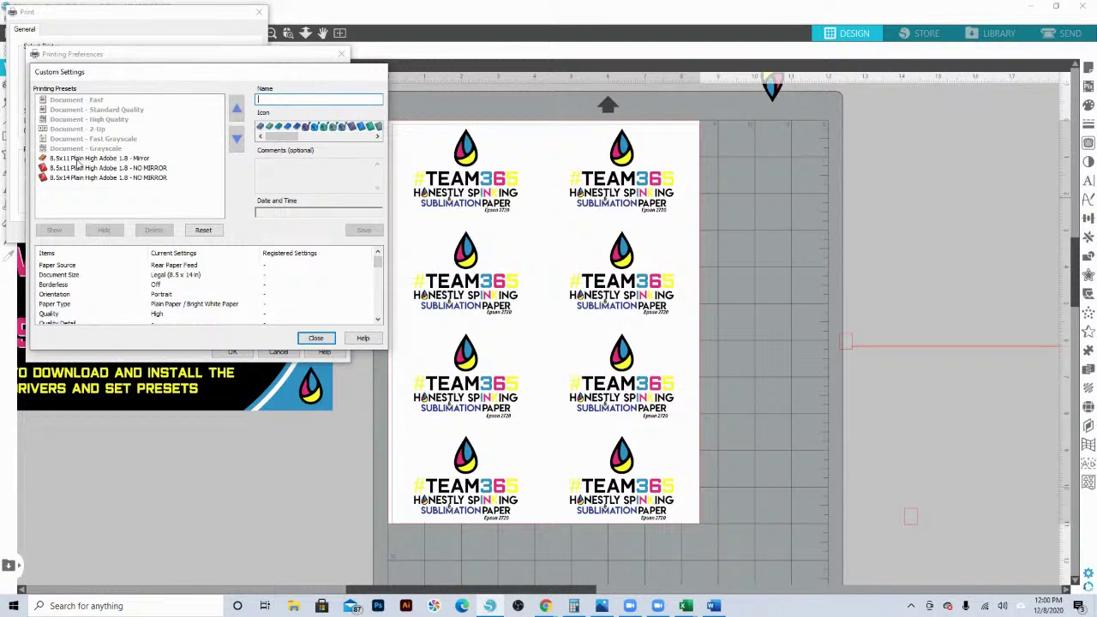
left_click(86, 158)
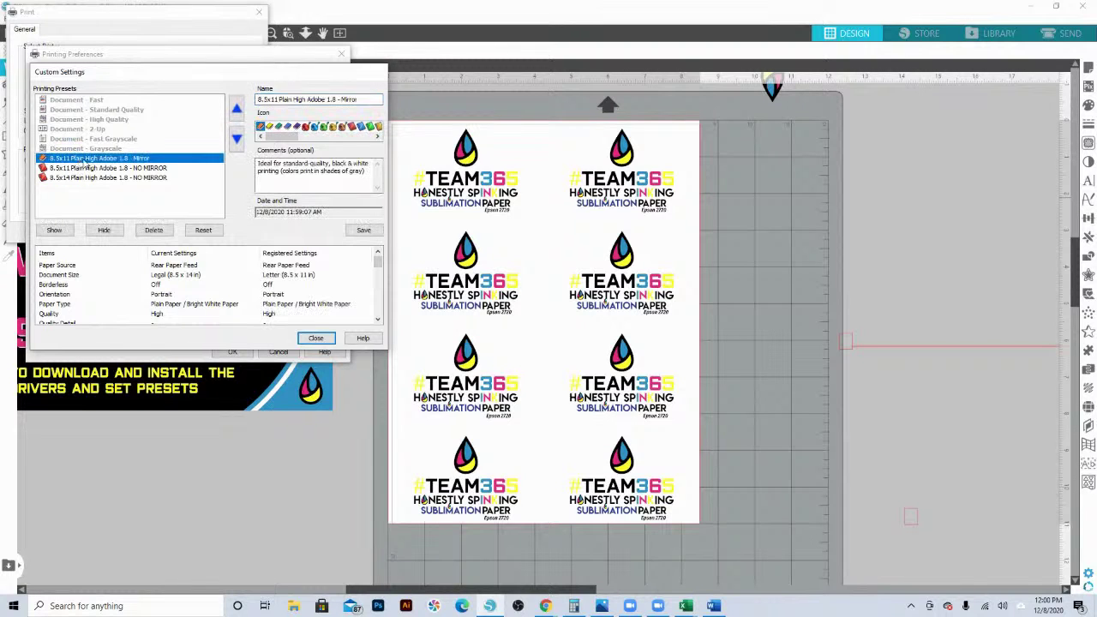
left_click(277, 99)
key("BackSpace")
type("4")
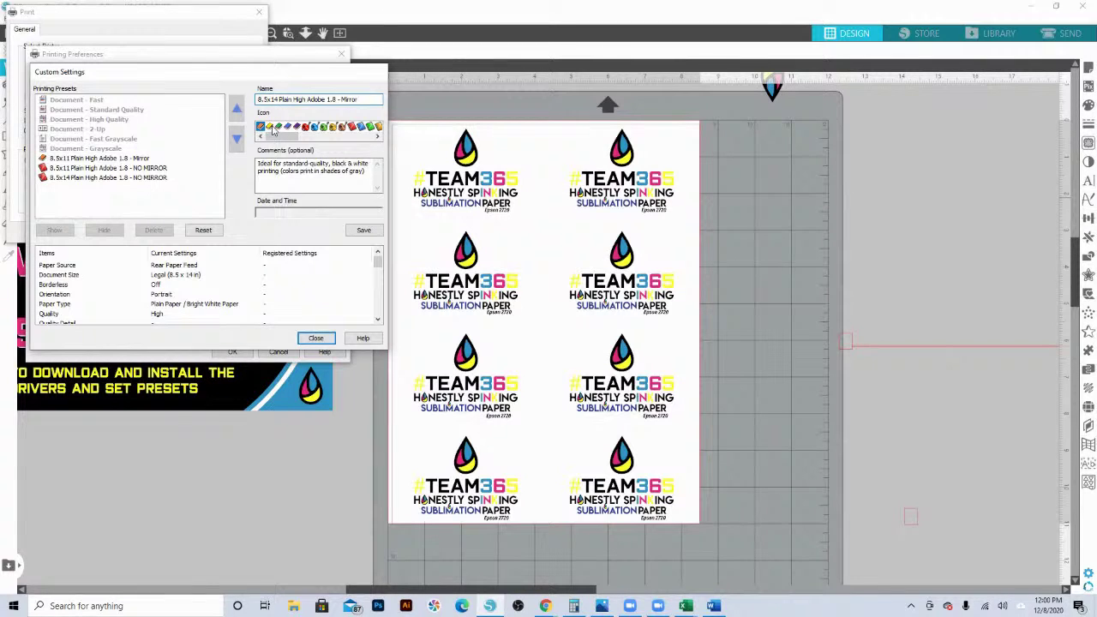
left_click(270, 126)
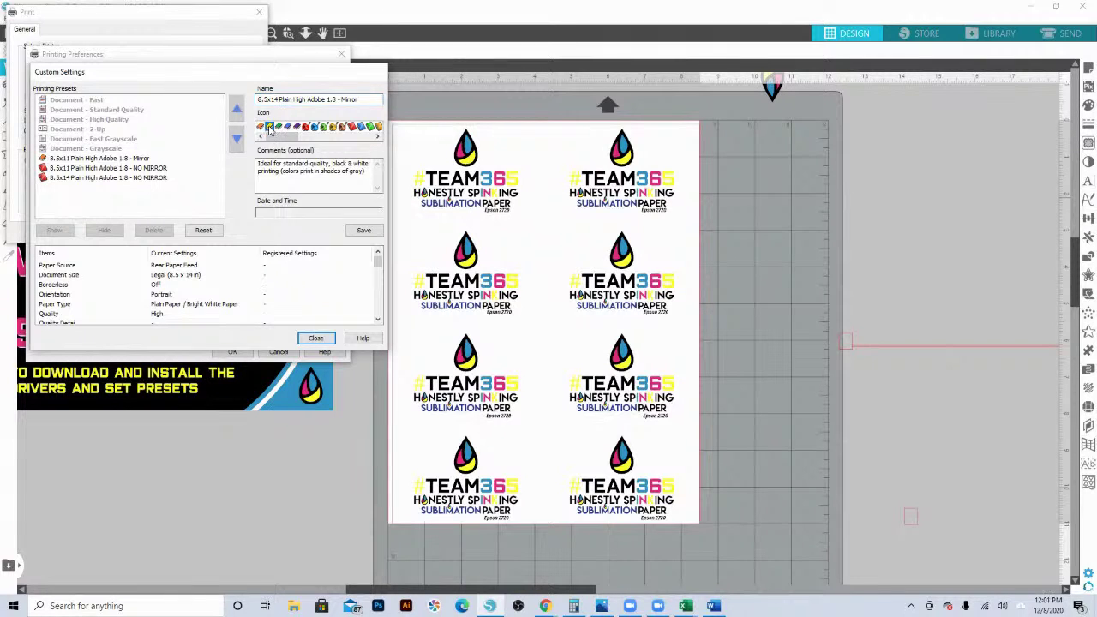
left_click(363, 230)
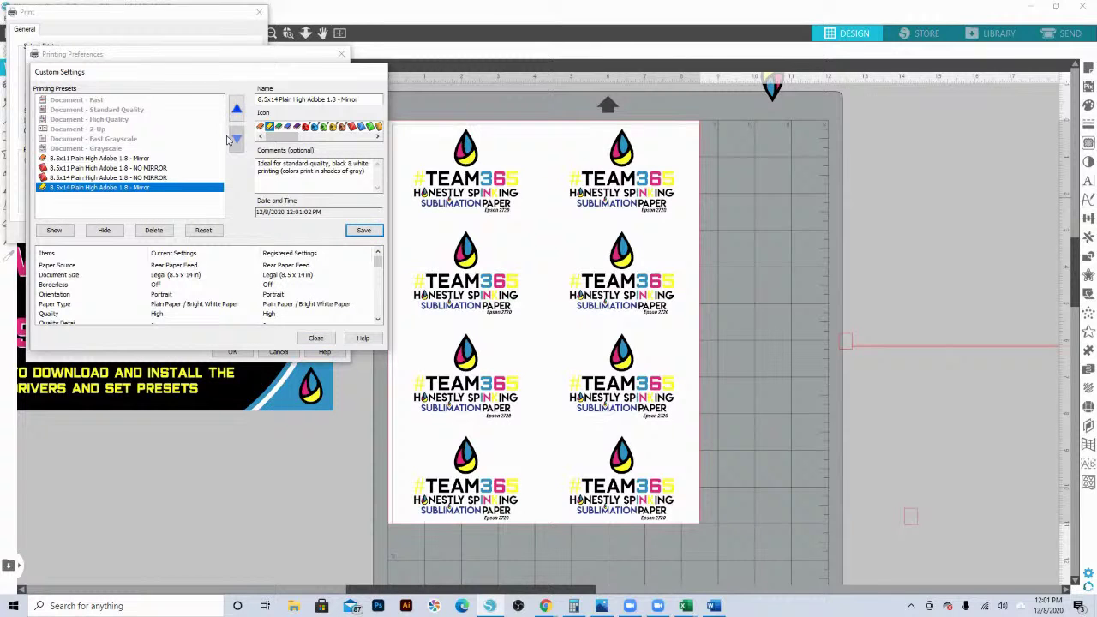
left_click(238, 108)
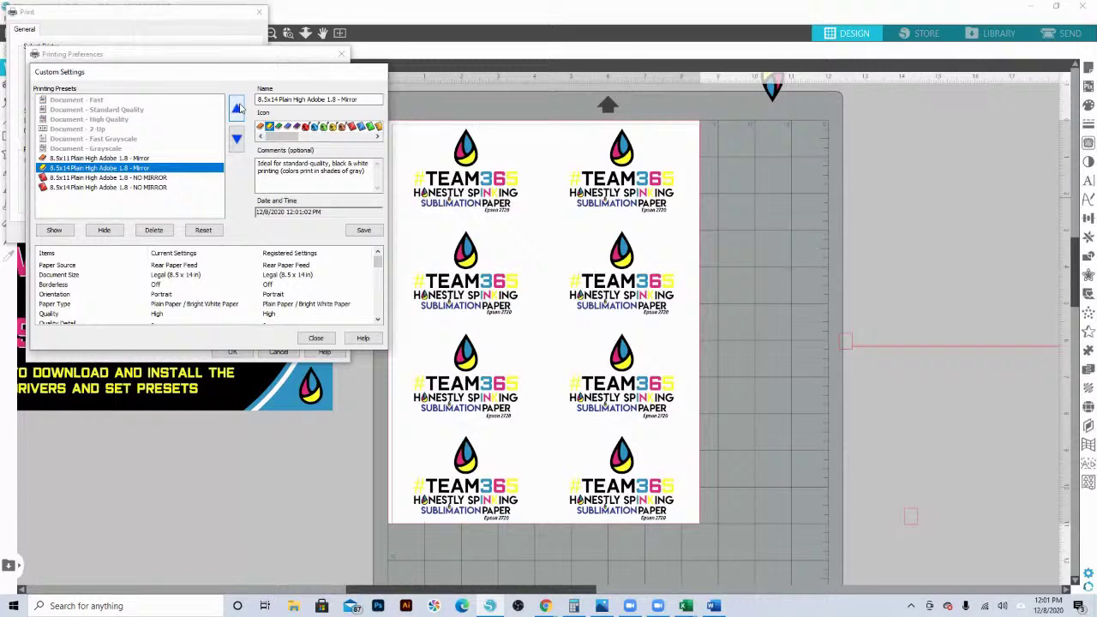
- Overwrite the 8.5x14 NO MIRROR preset with the current settings
left_click(61, 188)
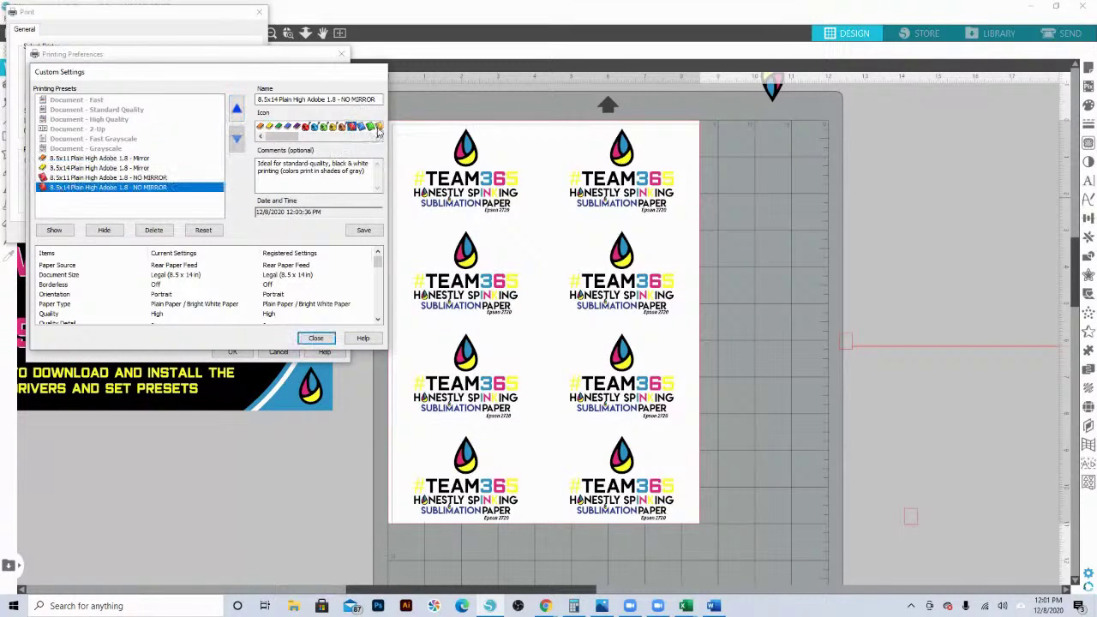
left_click(362, 232)
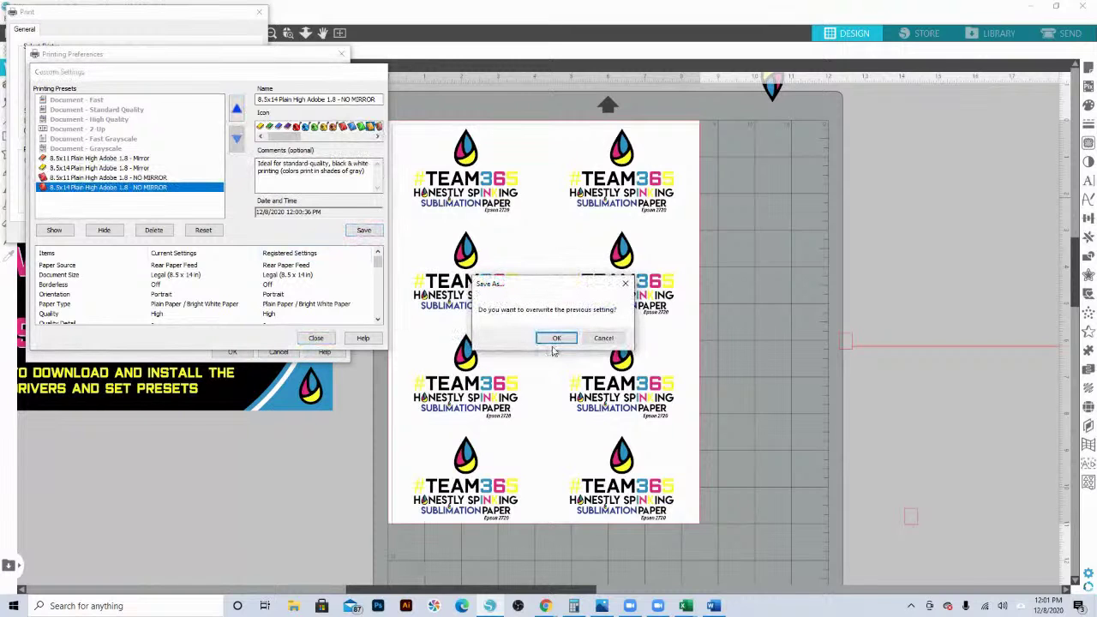
left_click(556, 339)
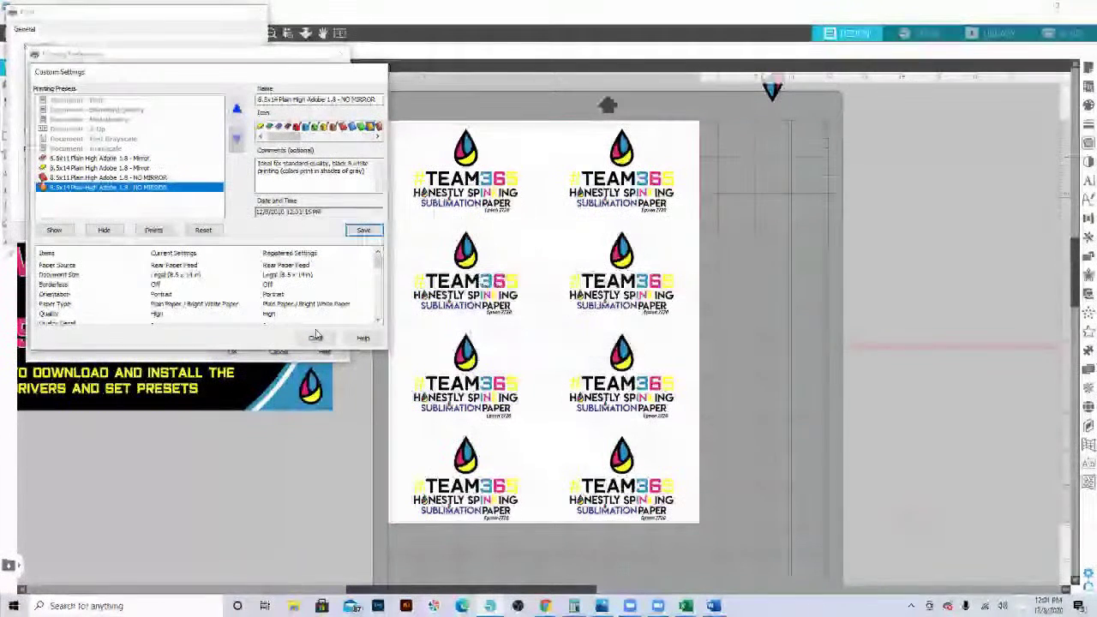
left_click(316, 339)
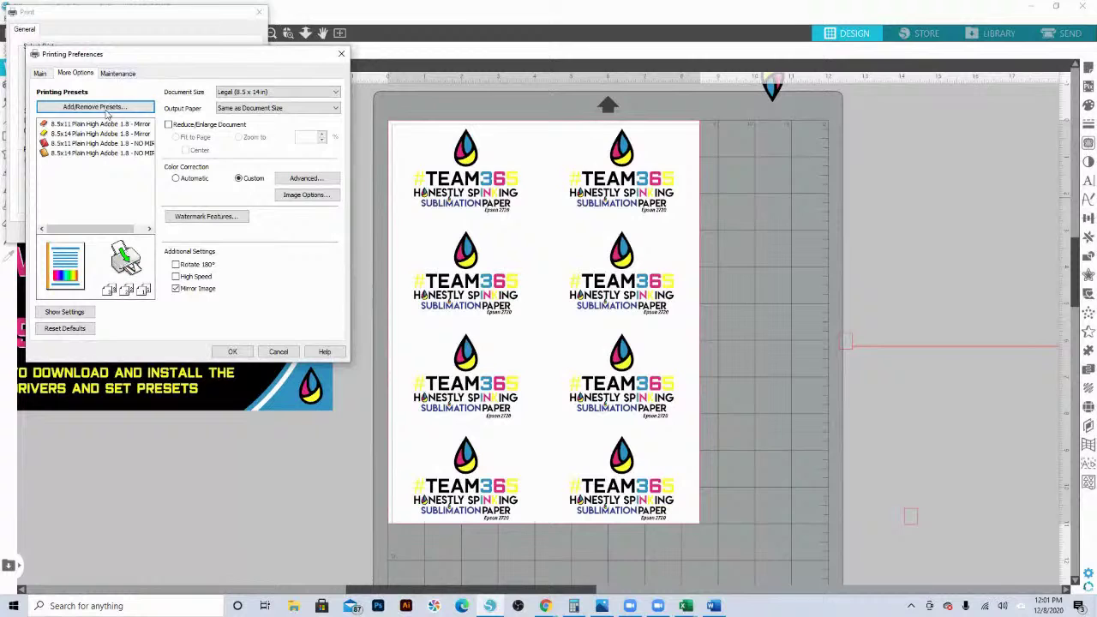
- Show the Main print settings' list of document sizes, still on Legal
left_click(41, 73)
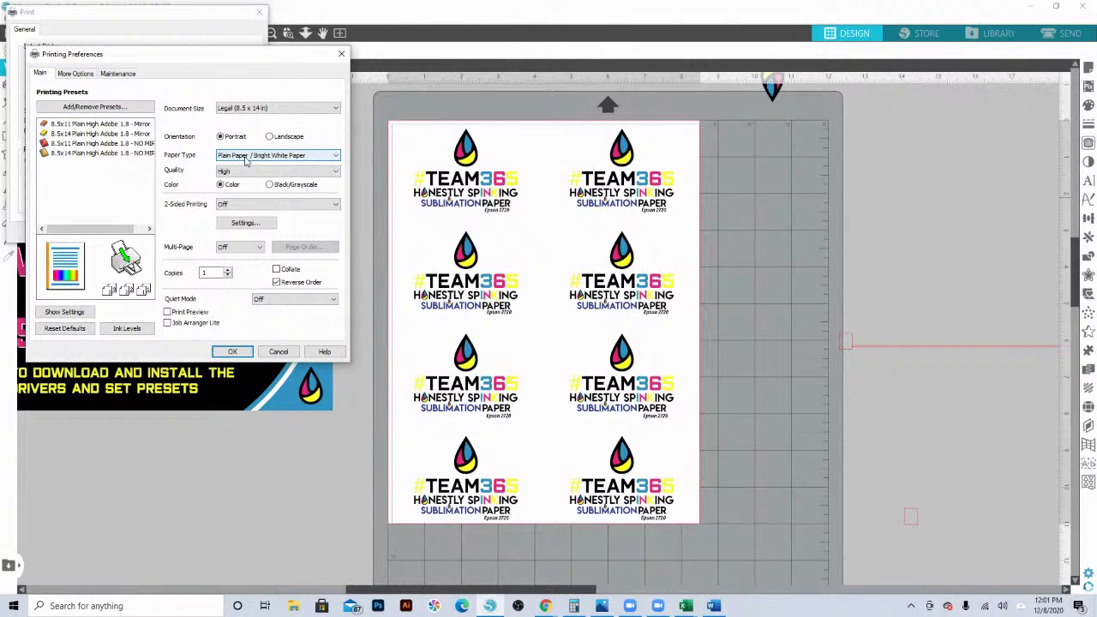
left_click(248, 109)
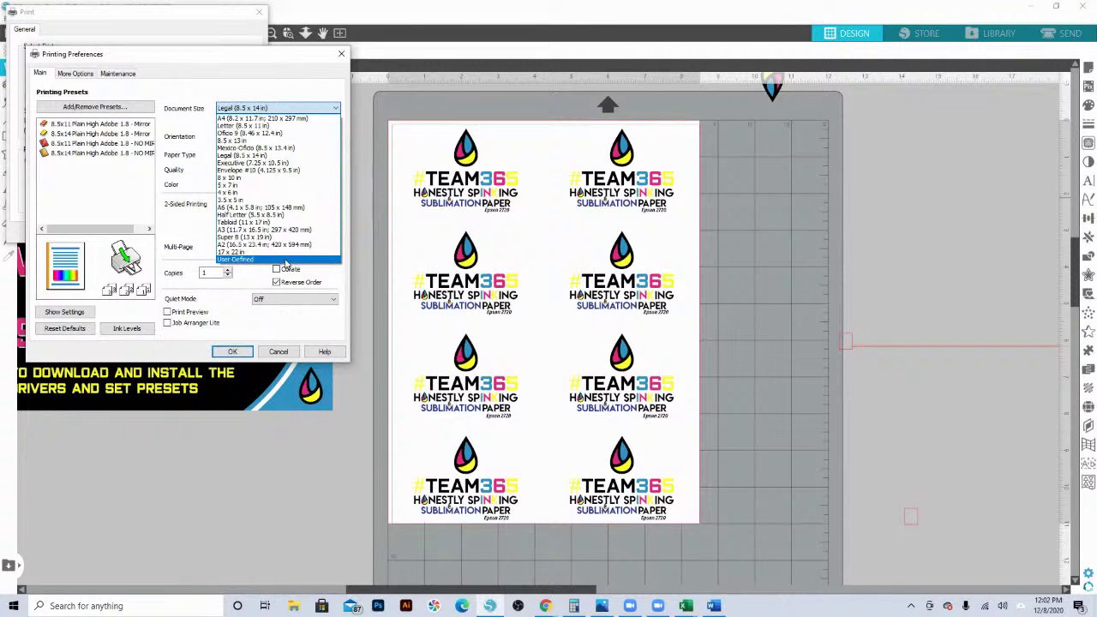
- Create and apply a custom 8.50 x 47.24 in paper size named 'HS Sub Roll 8.5x47.24'
left_click(233, 258)
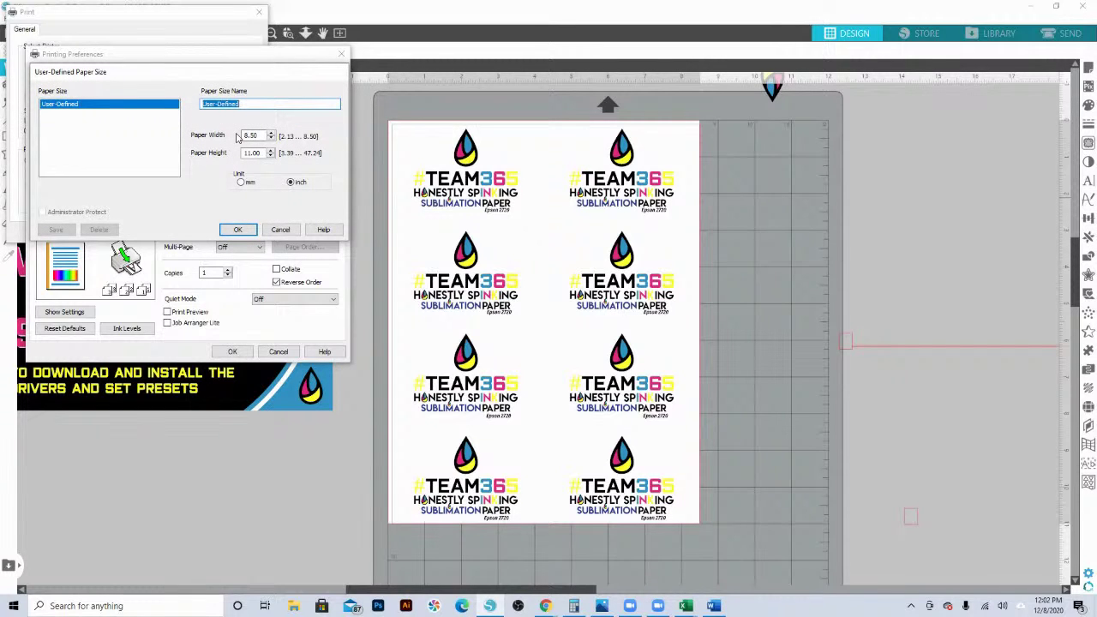
type("HS Su")
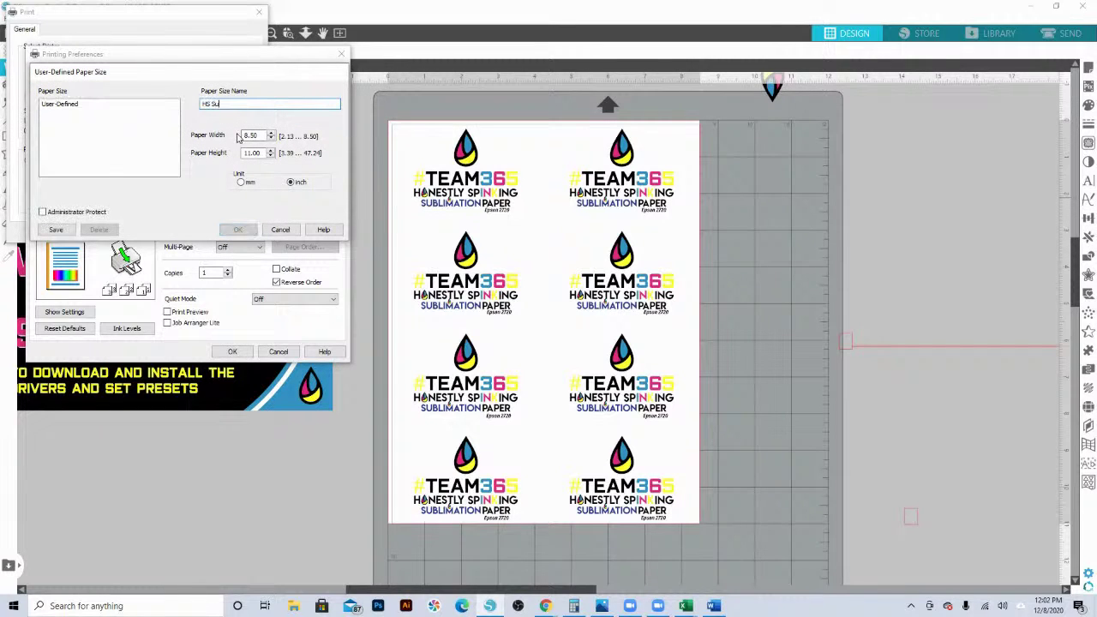
type("b Roll")
type(" 8.5x47.24")
left_click_drag(263, 152, 240, 154)
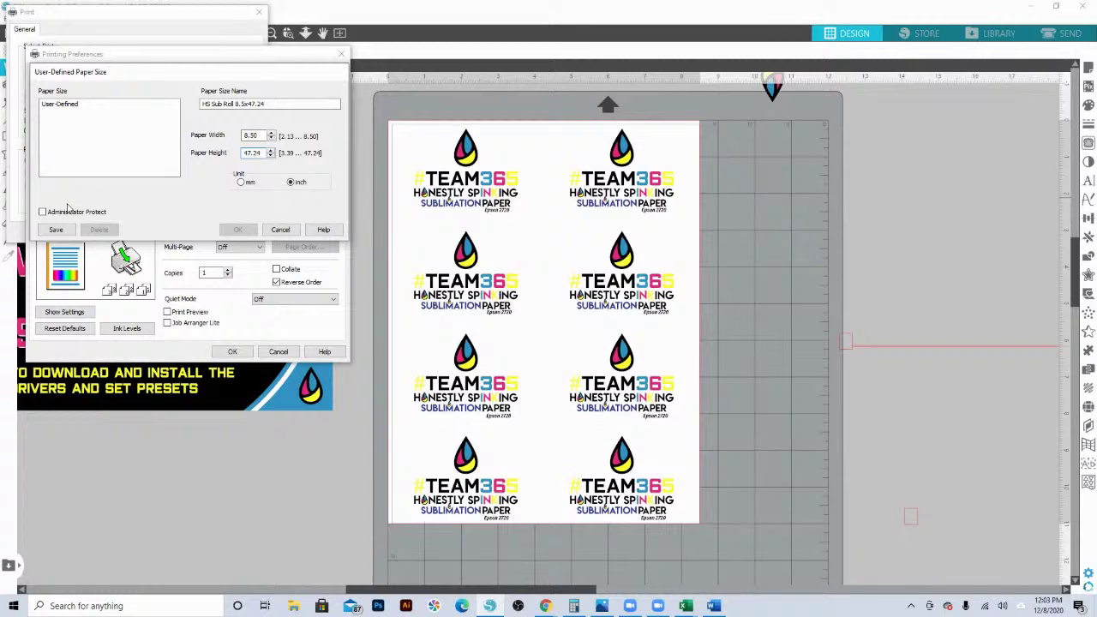
left_click(56, 230)
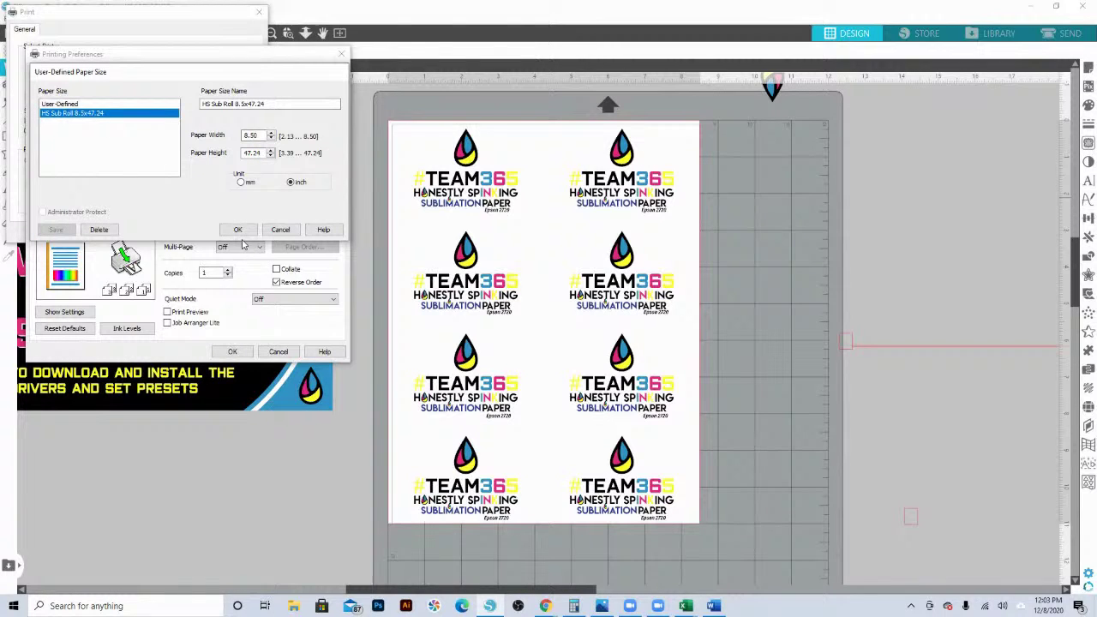
left_click(240, 230)
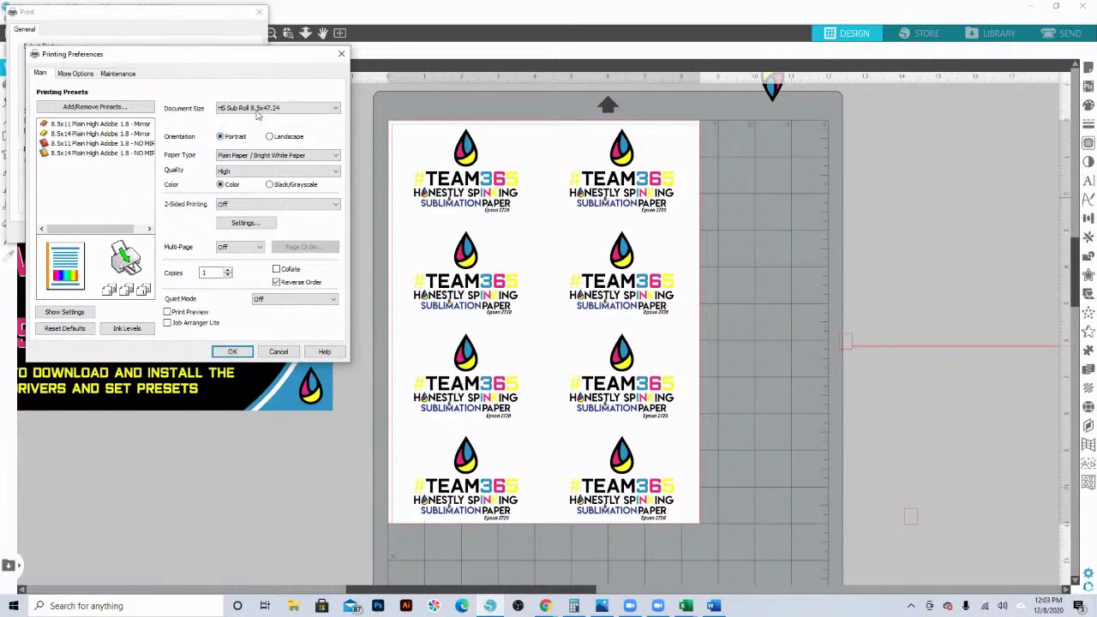
- Save the 8.5x11 Mirror preset with a new icon as '8.5x47.24 Roll Plain High Adobe 1.8 - Mirror'
left_click(248, 172)
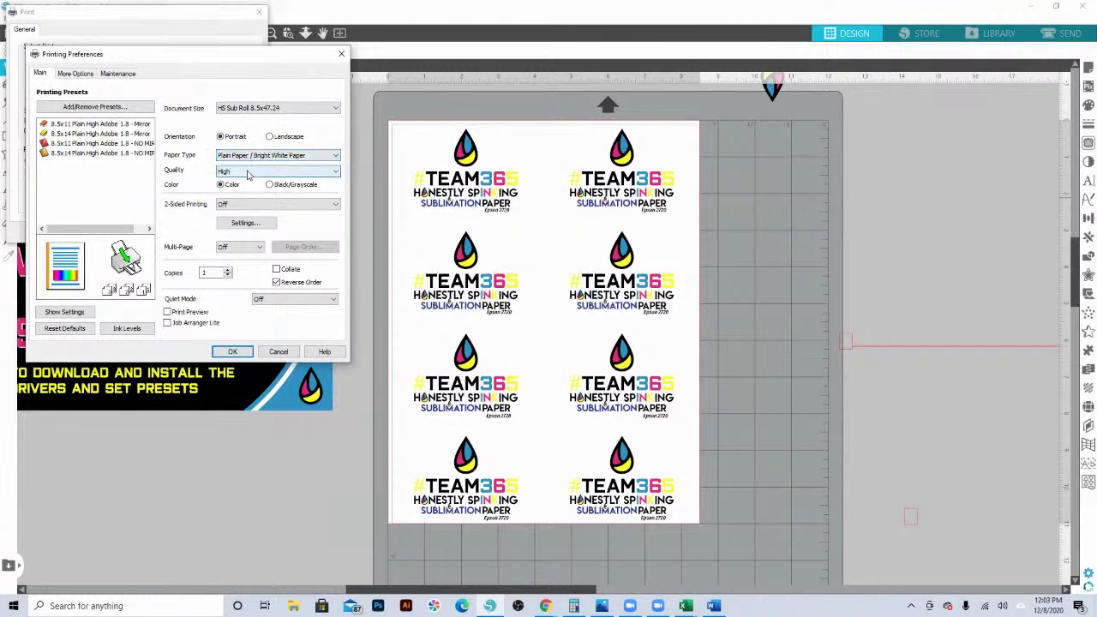
left_click(84, 75)
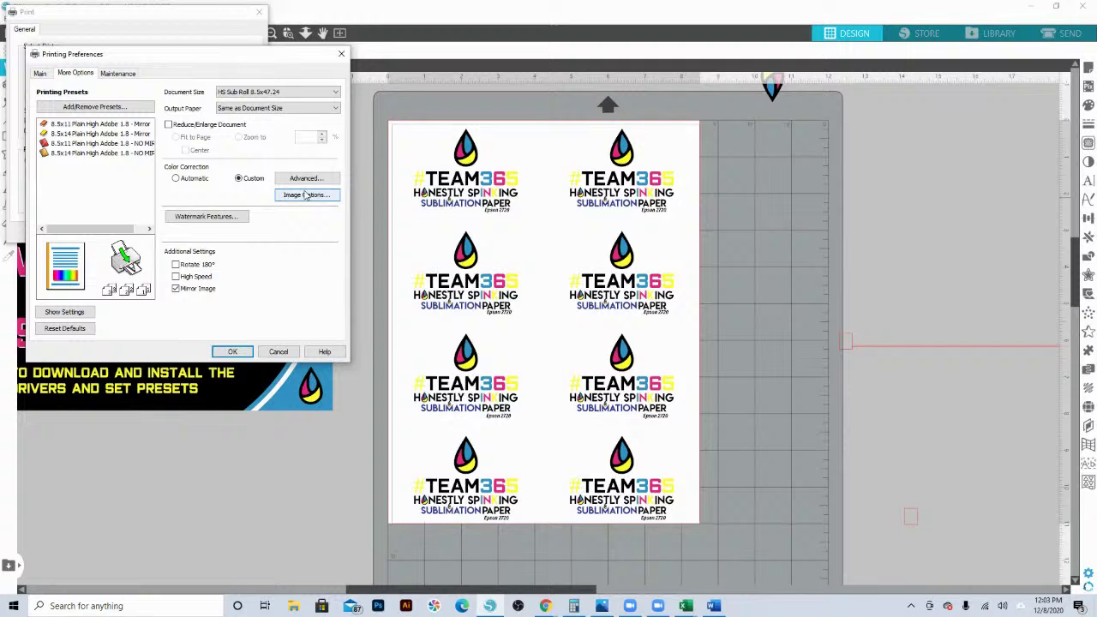
left_click(108, 109)
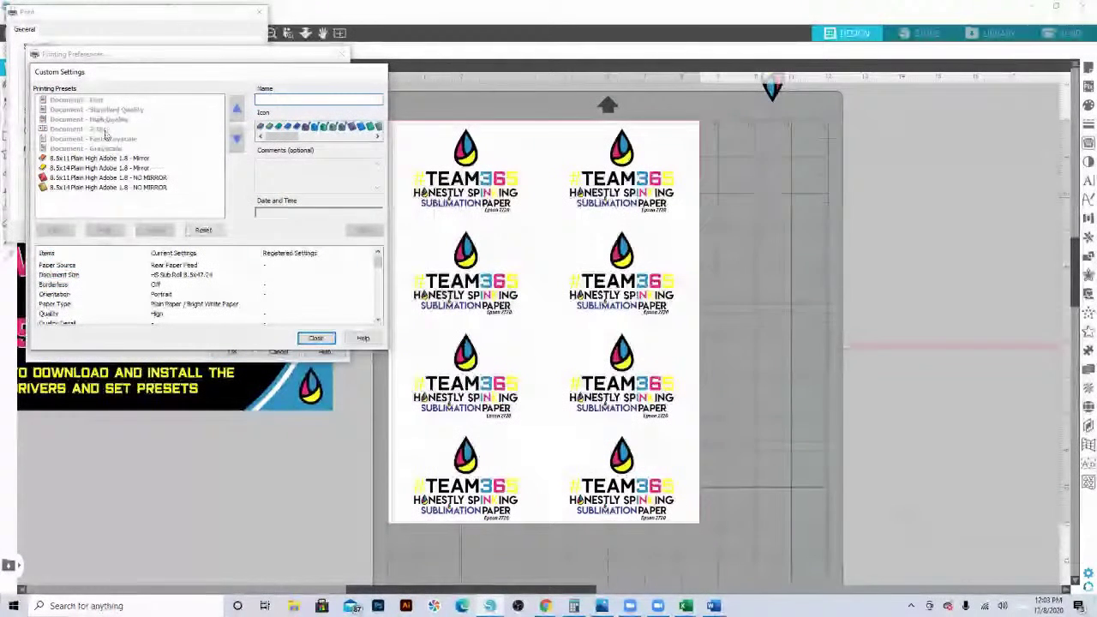
left_click(94, 159)
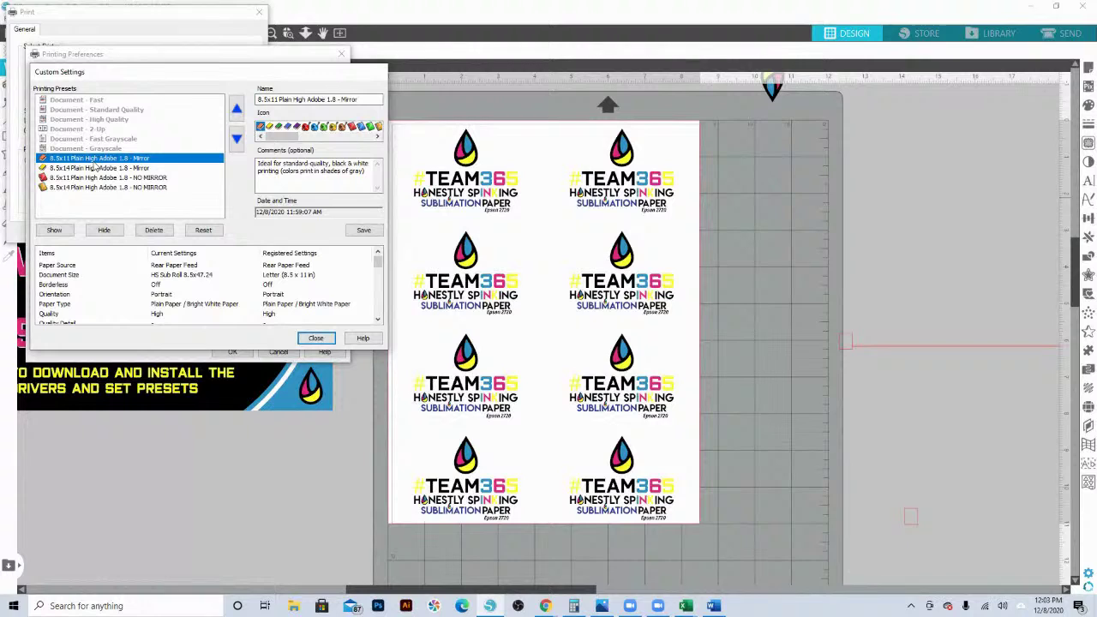
left_click(316, 127)
left_click_drag(279, 99, 246, 100)
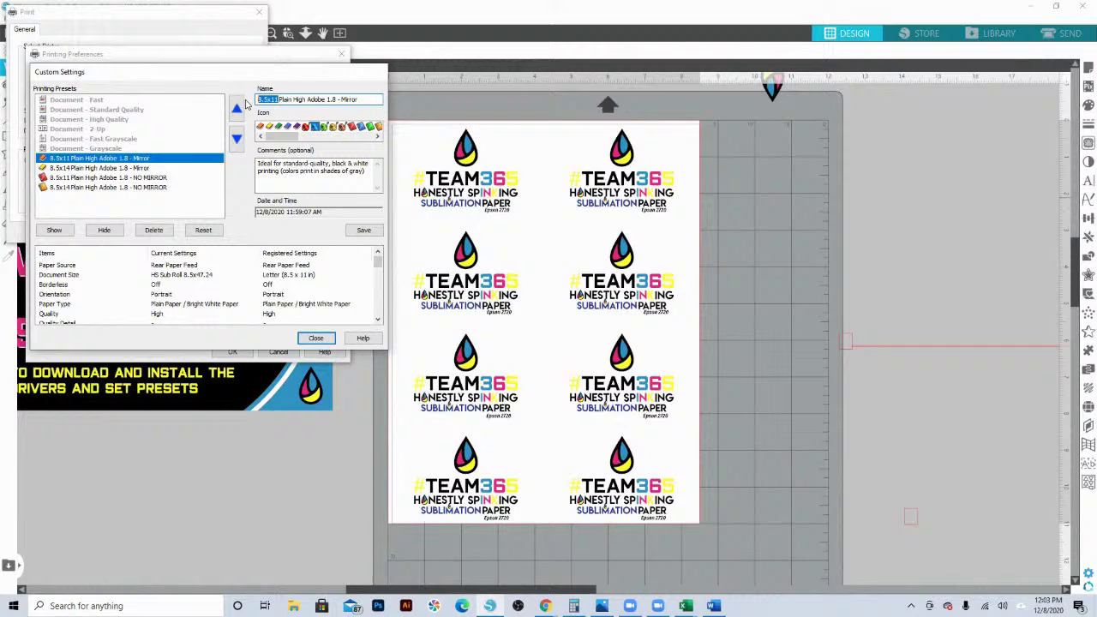
type("8.")
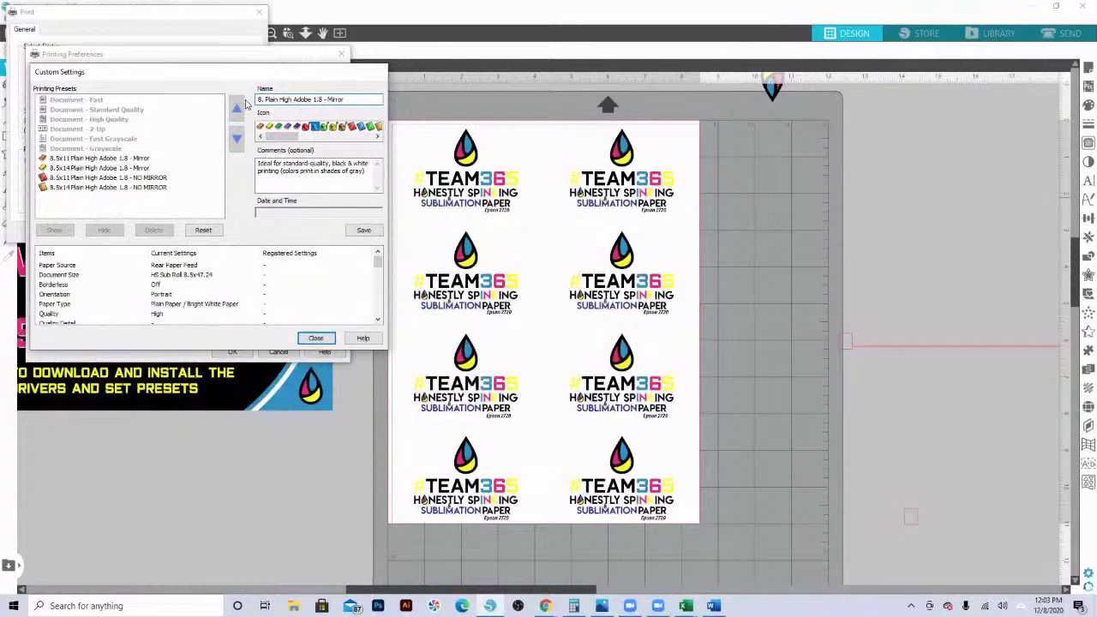
type("5x47.")
type("24 R")
type("oll")
left_click(364, 231)
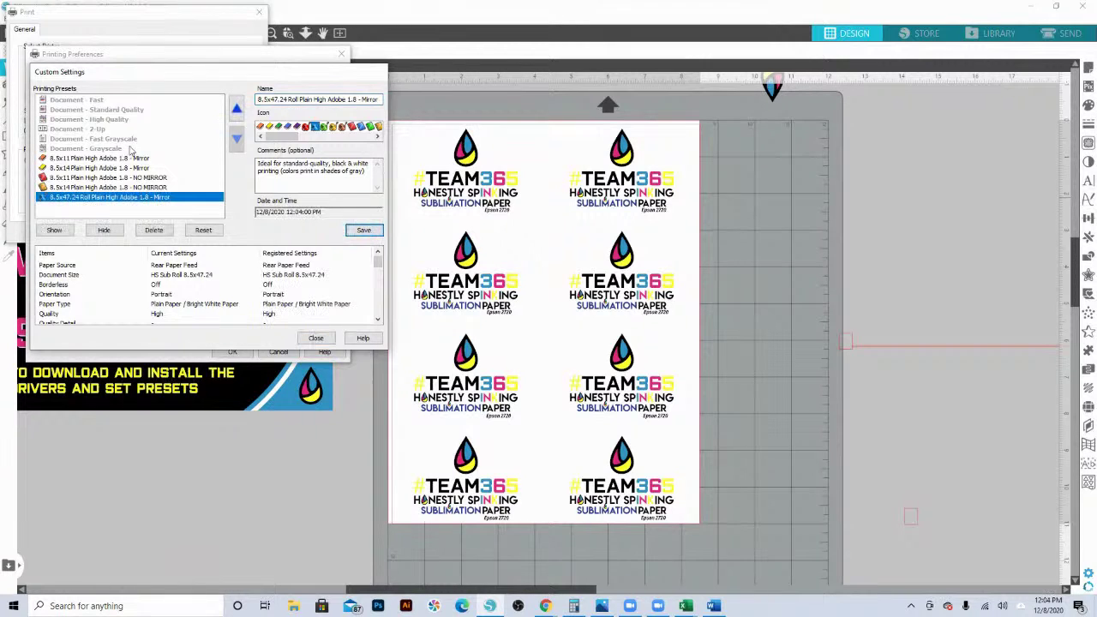
left_click(95, 158)
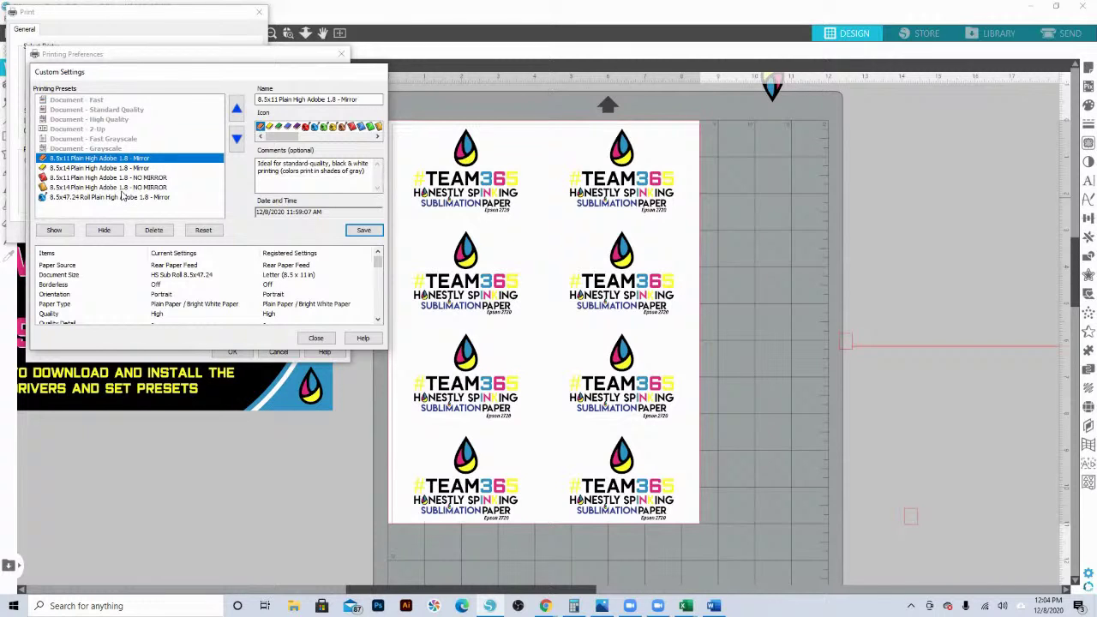
left_click(329, 340)
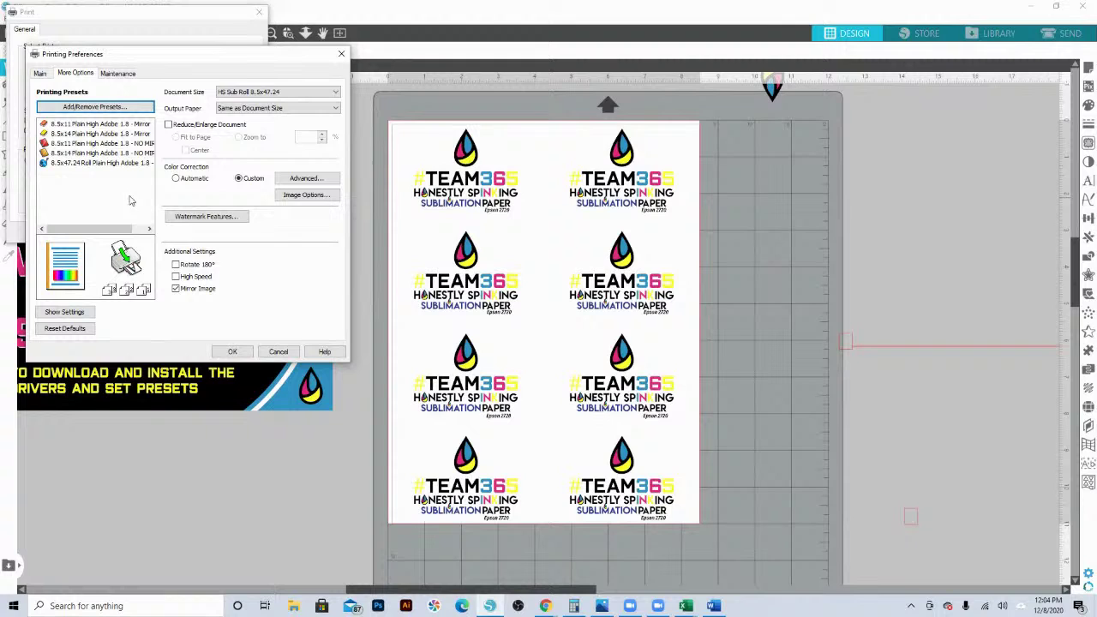
- Apply the 8.5x11 Plain High Adobe 1.8 - Mirror preset and confirm the printing preferences
left_click(41, 73)
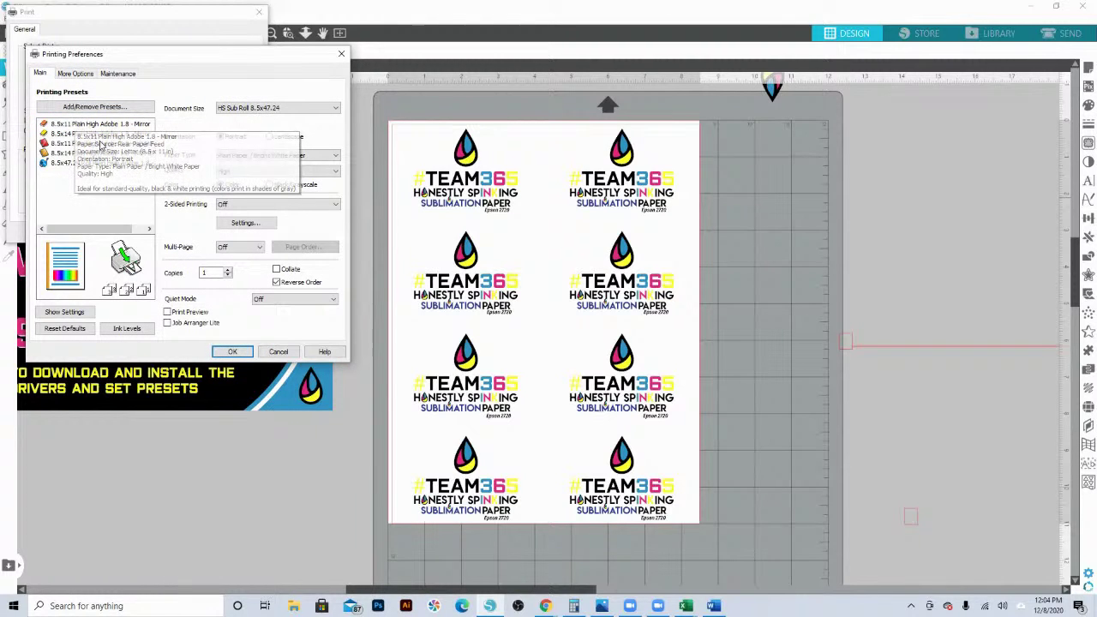
mouse_move(98, 124)
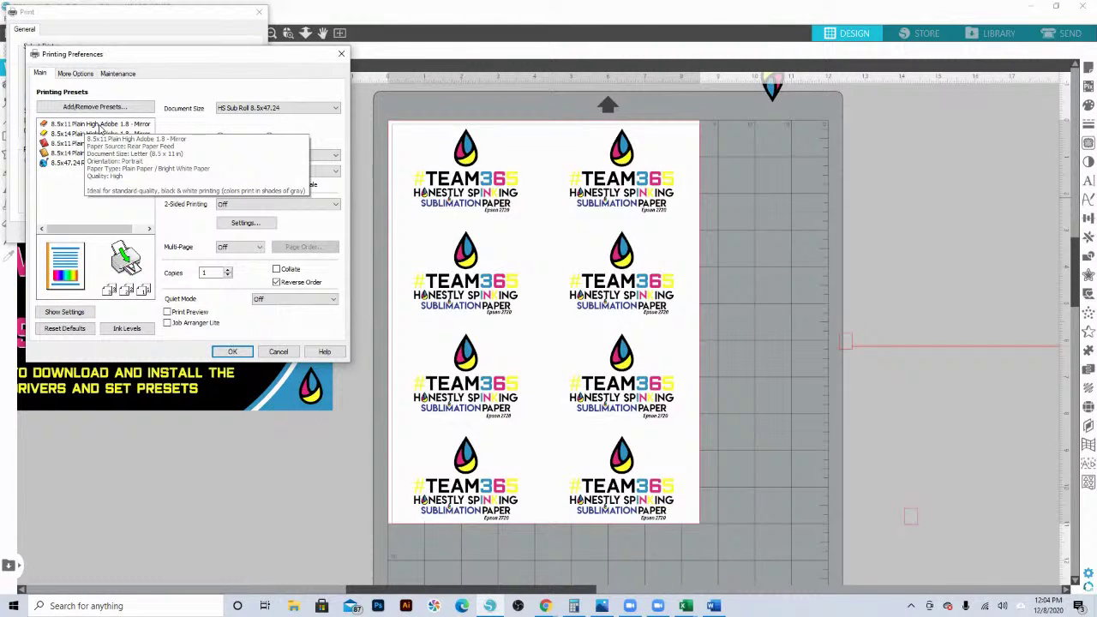
left_click(101, 126)
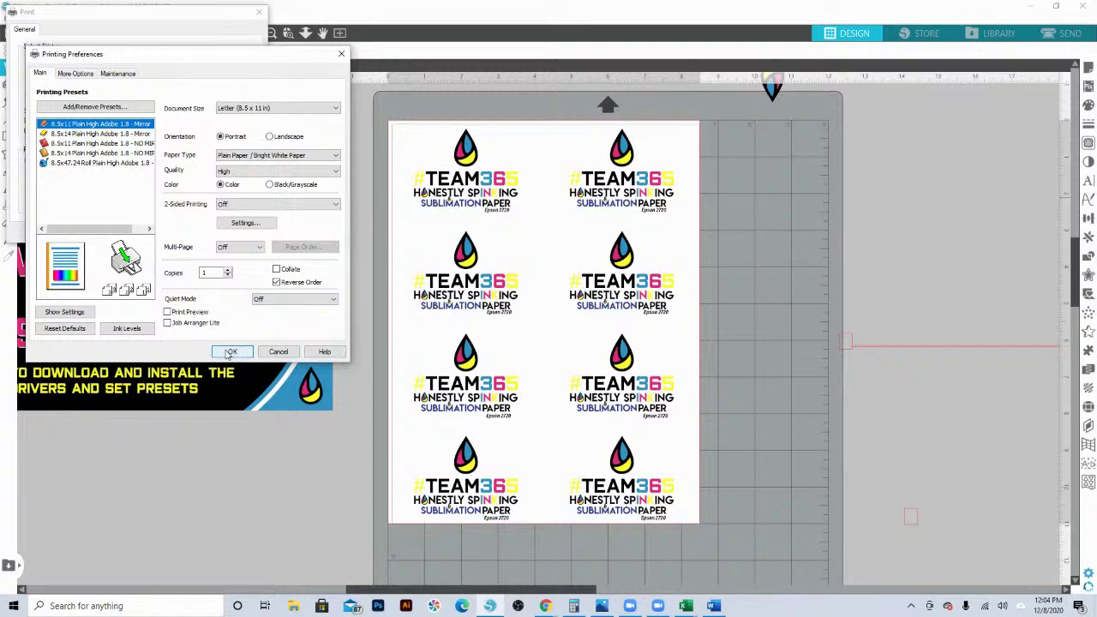
left_click(231, 351)
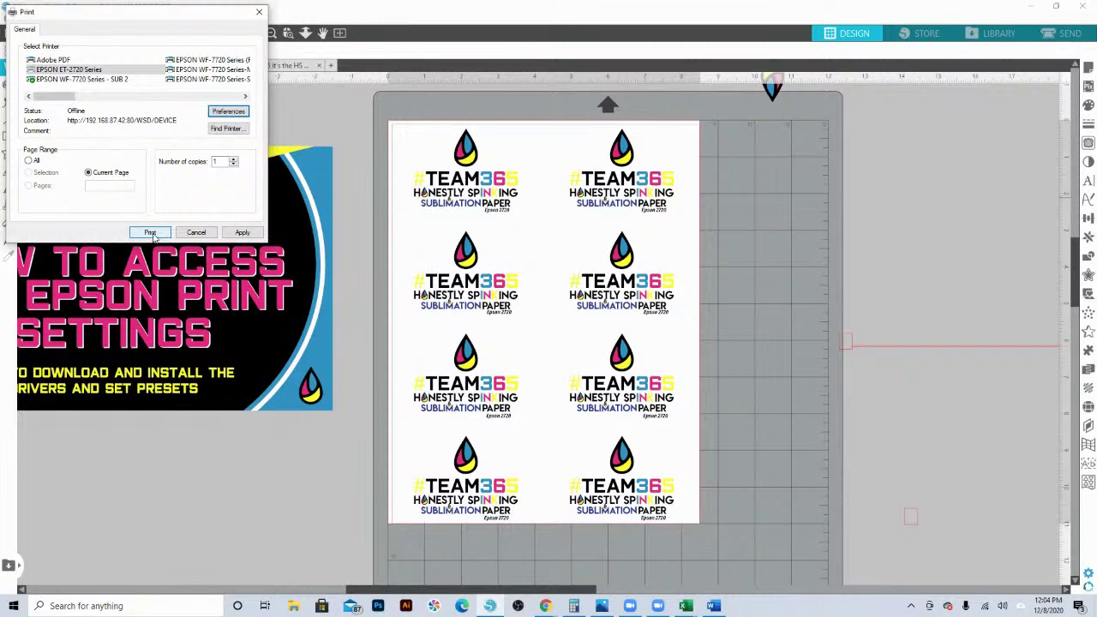
- Print the sheet of eight TEAM365 logos on the EPSON ET-2720
left_click(152, 234)
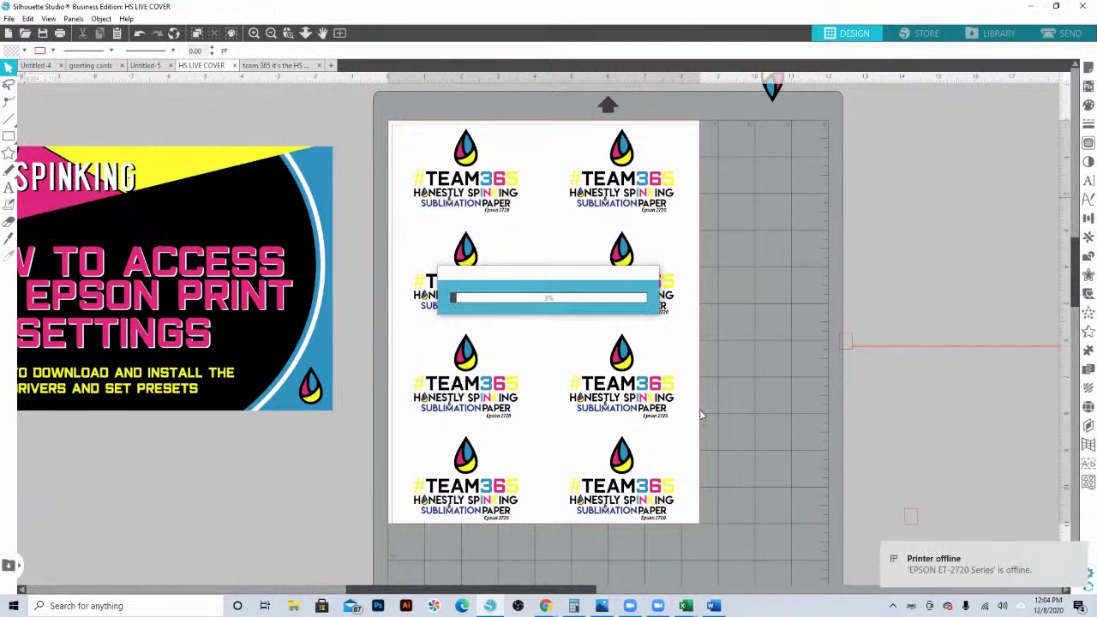